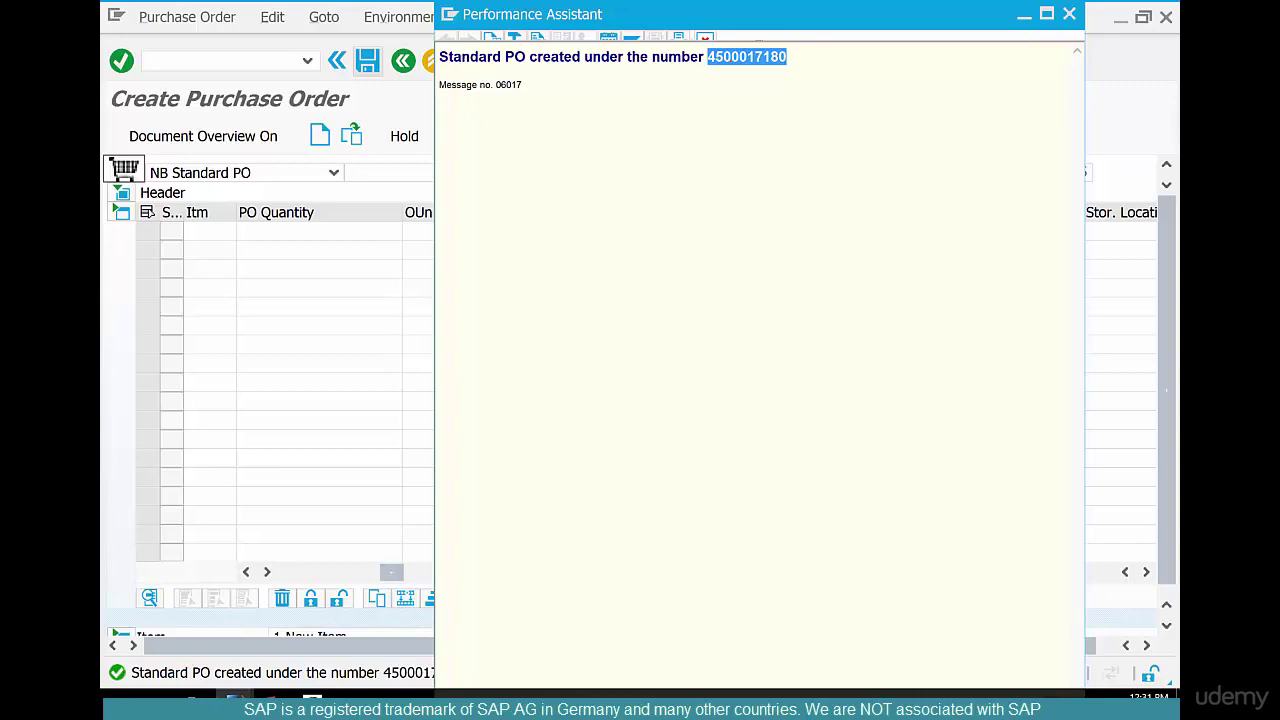
- Leave purchase order creation, open the MIGO Goods Receipt transaction from the follow-on functions, and load the copied purchase order number
key("alt+F4")
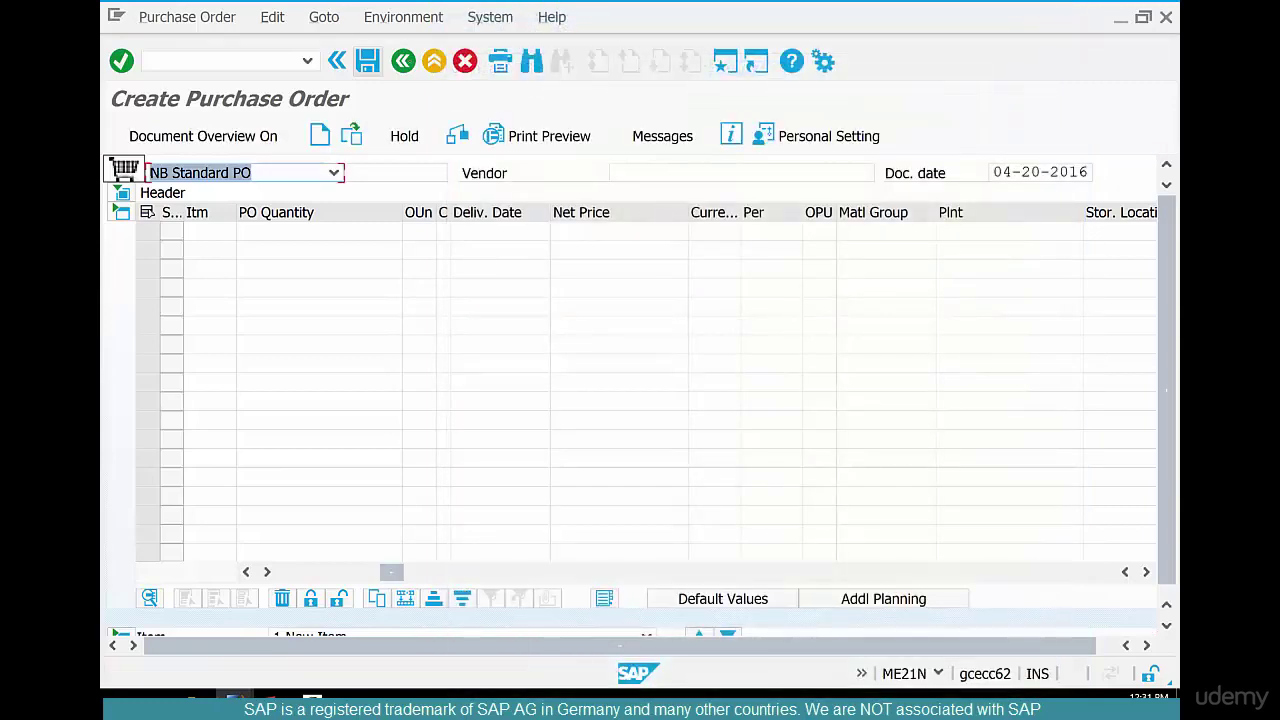
key("F3")
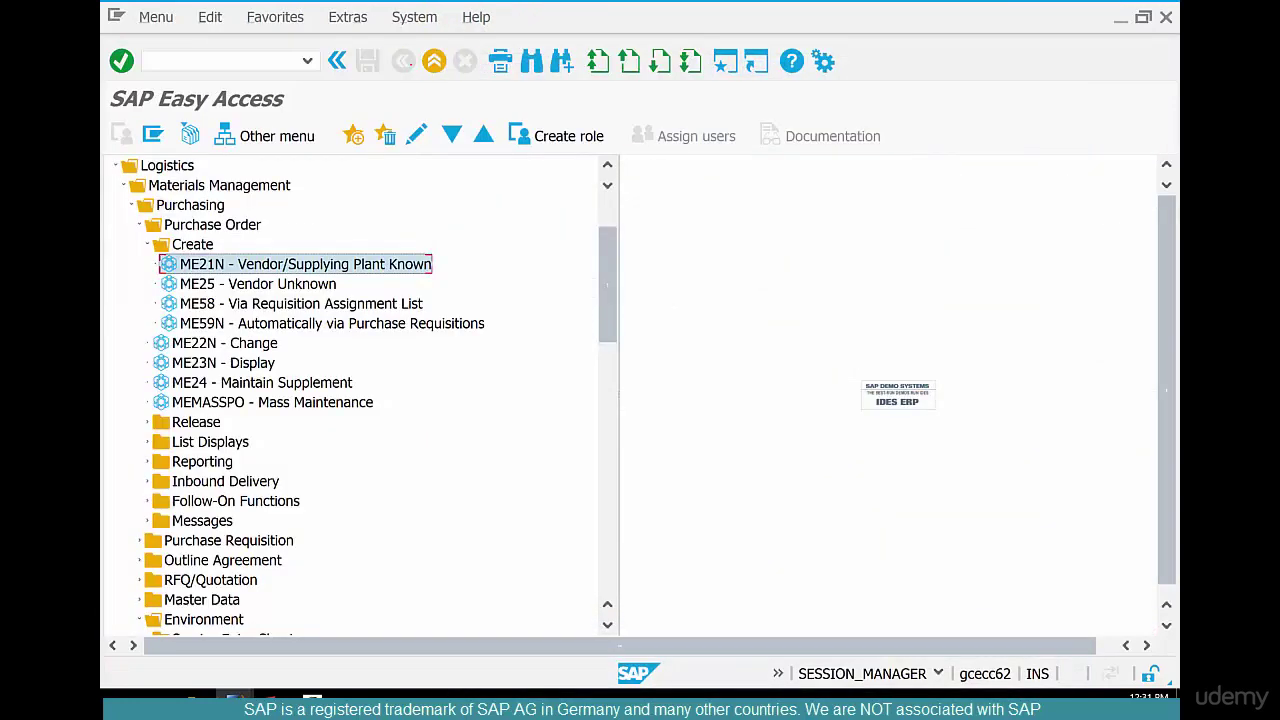
left_click(287, 363)
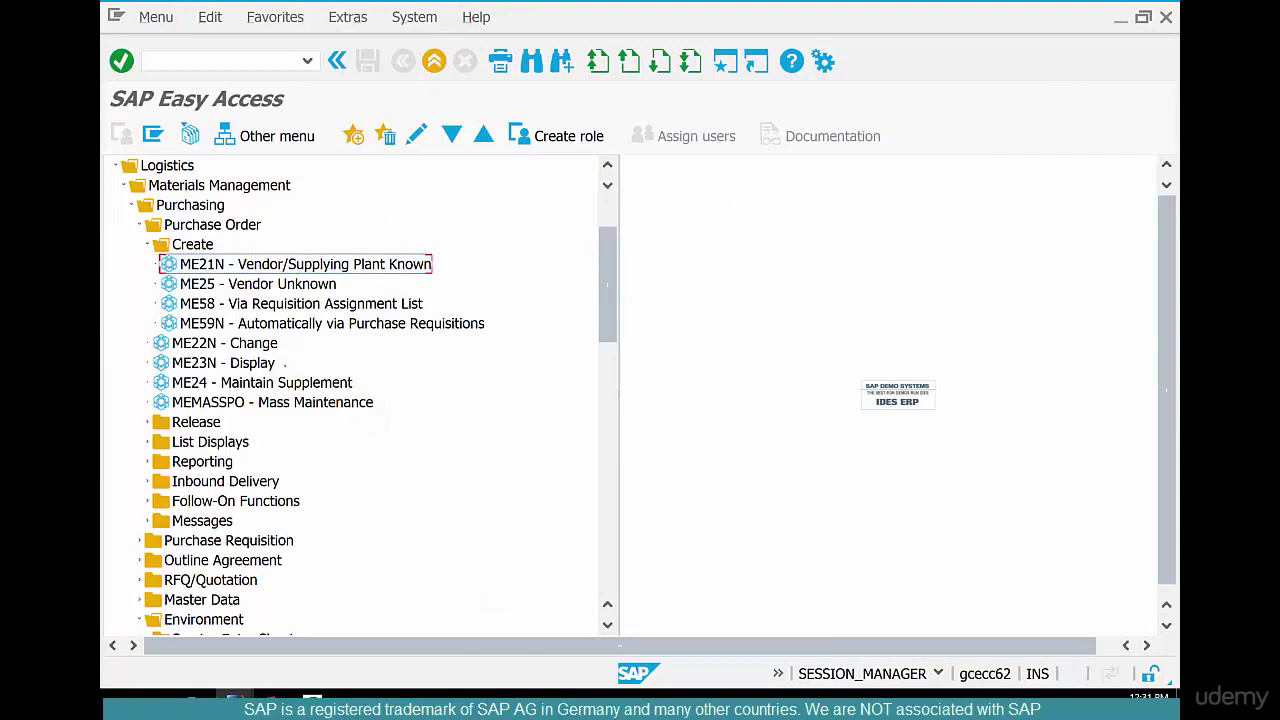
left_click(149, 502)
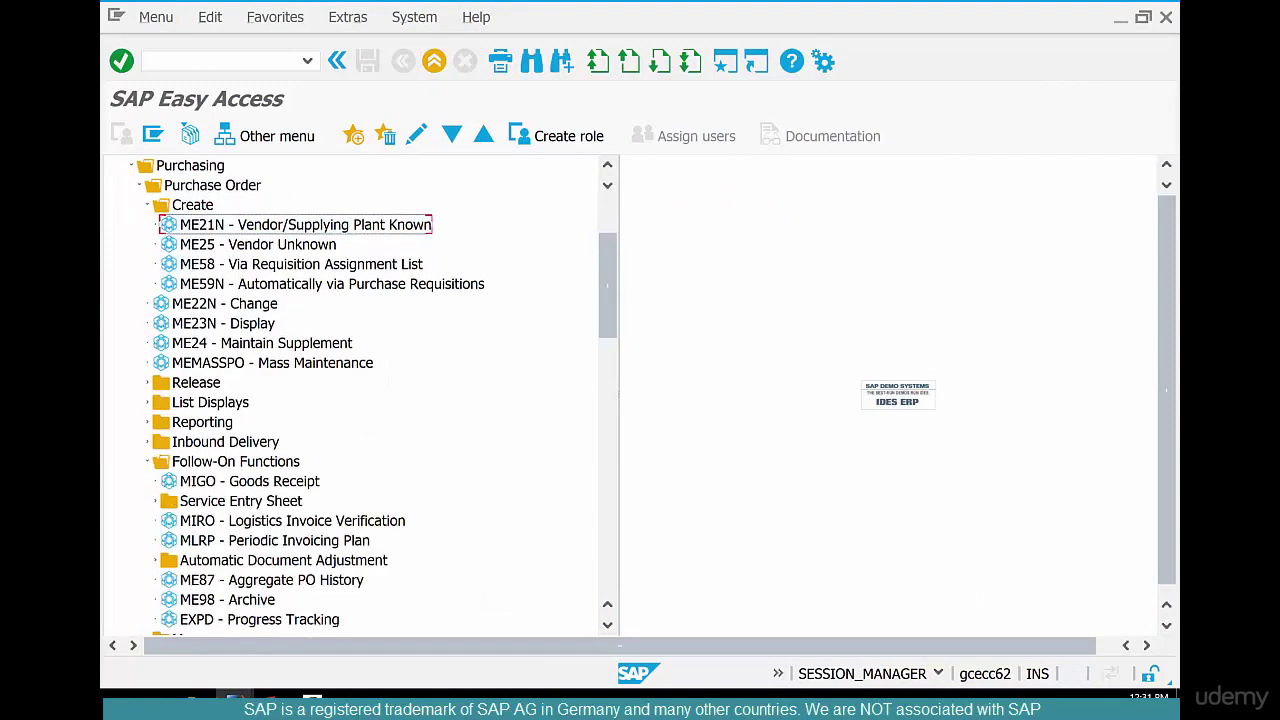
double_click(284, 483)
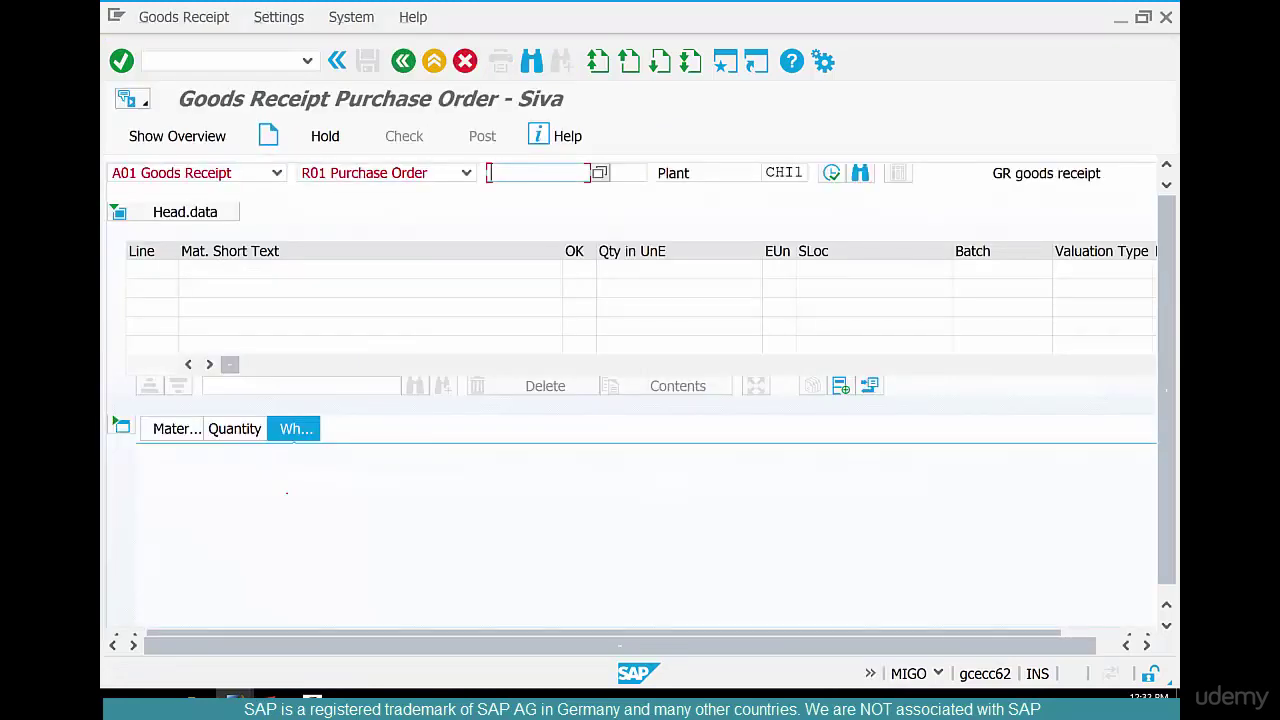
key("ctrl+v")
key("Return")
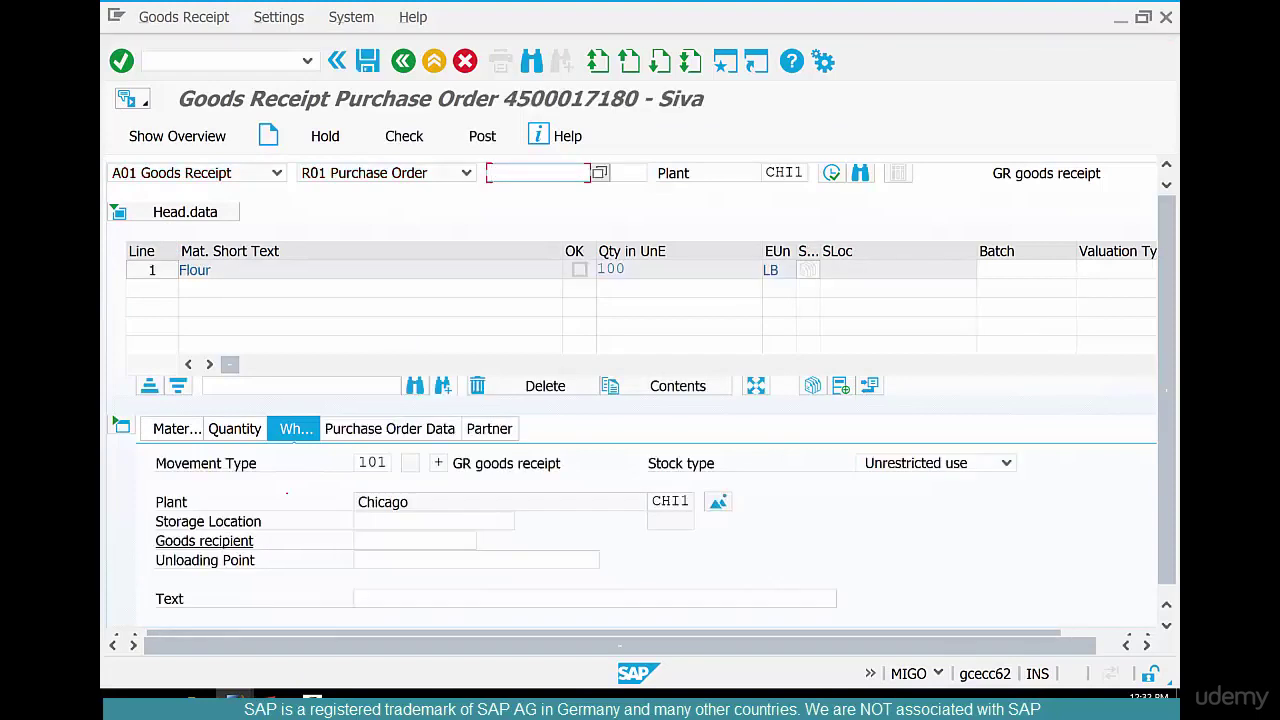
- Set the flour line's storage location to RAW (Raw Materials) from the list of plant CHI1 locations
left_click(383, 520)
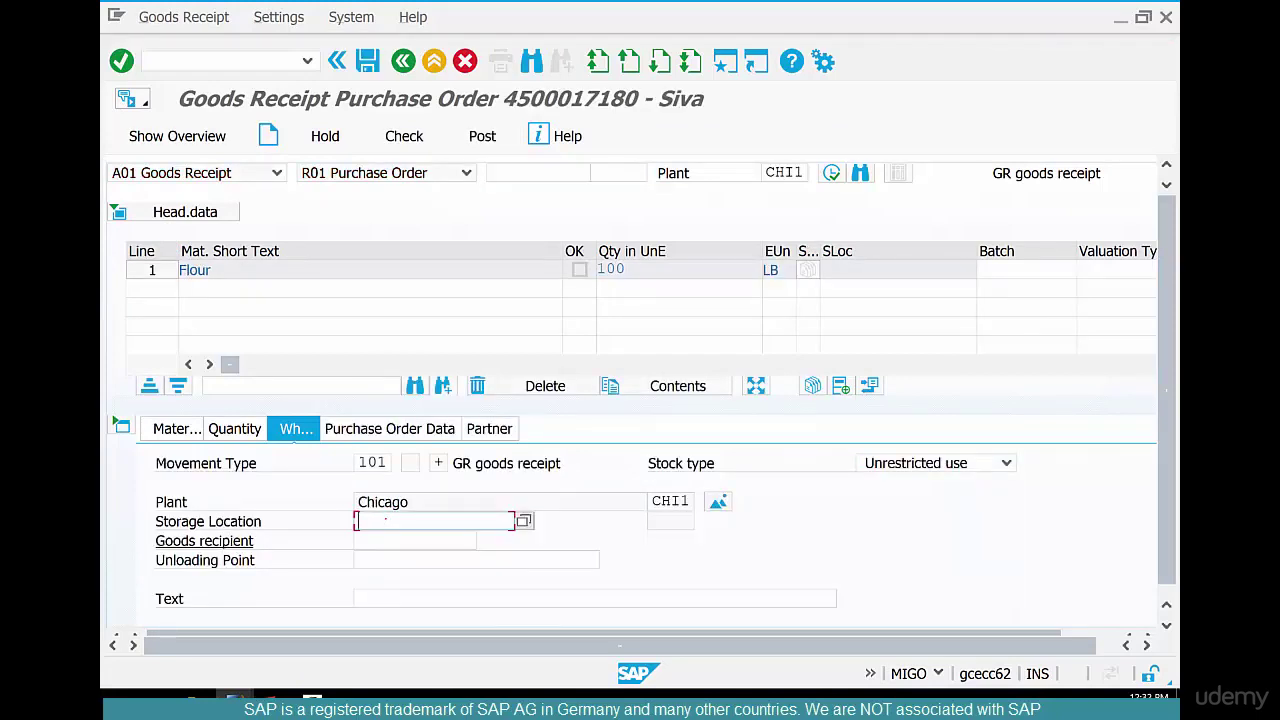
left_click(524, 520)
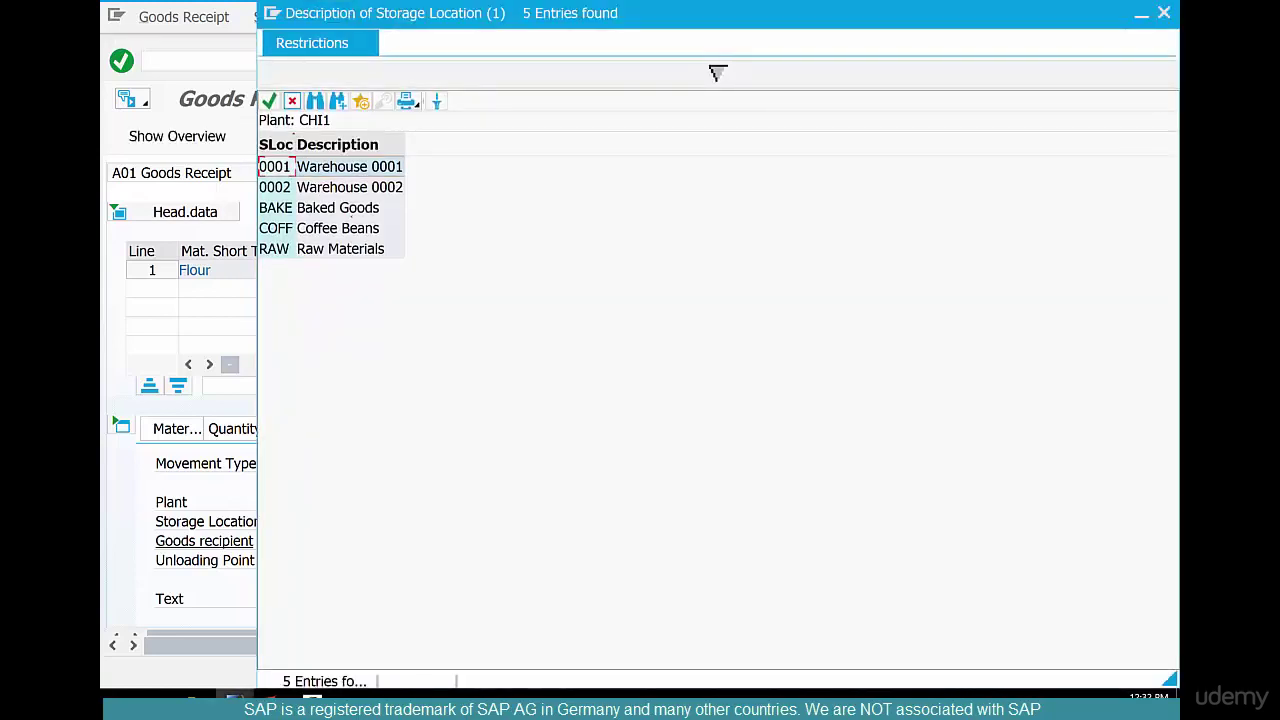
key("Down")
key("Down")
key("Down")
key("Down")
key("Return")
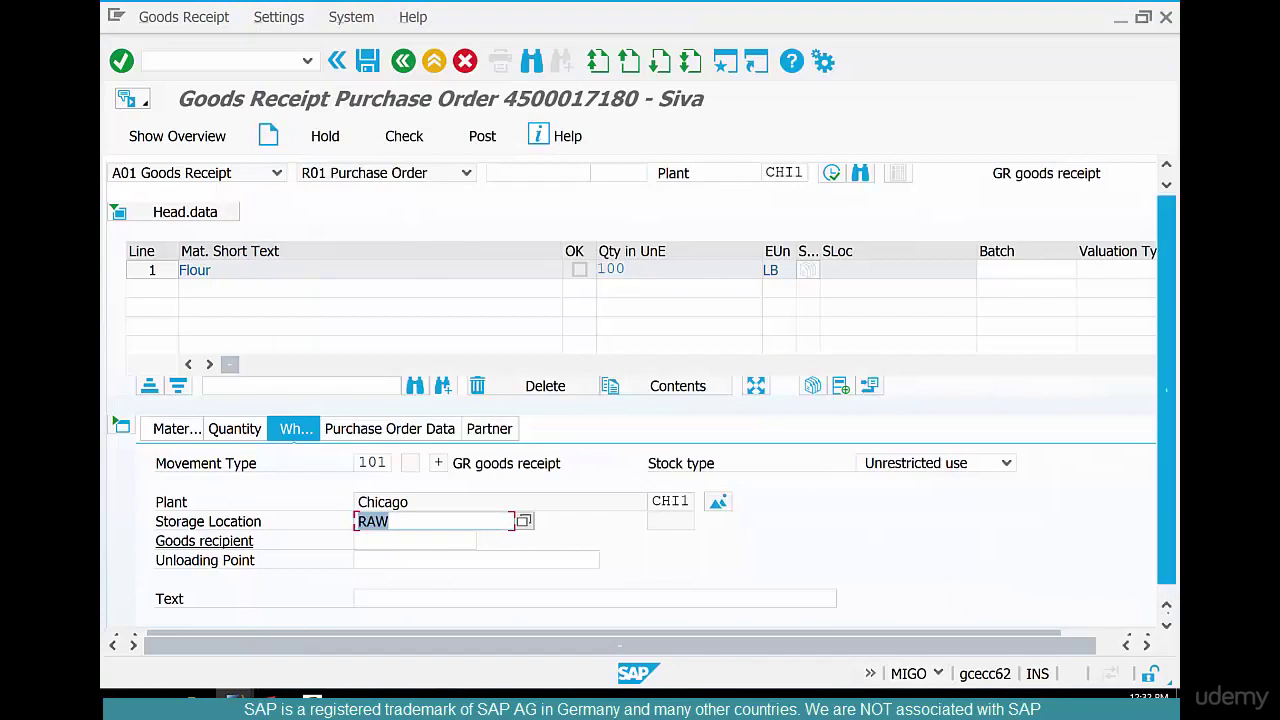
key("Return")
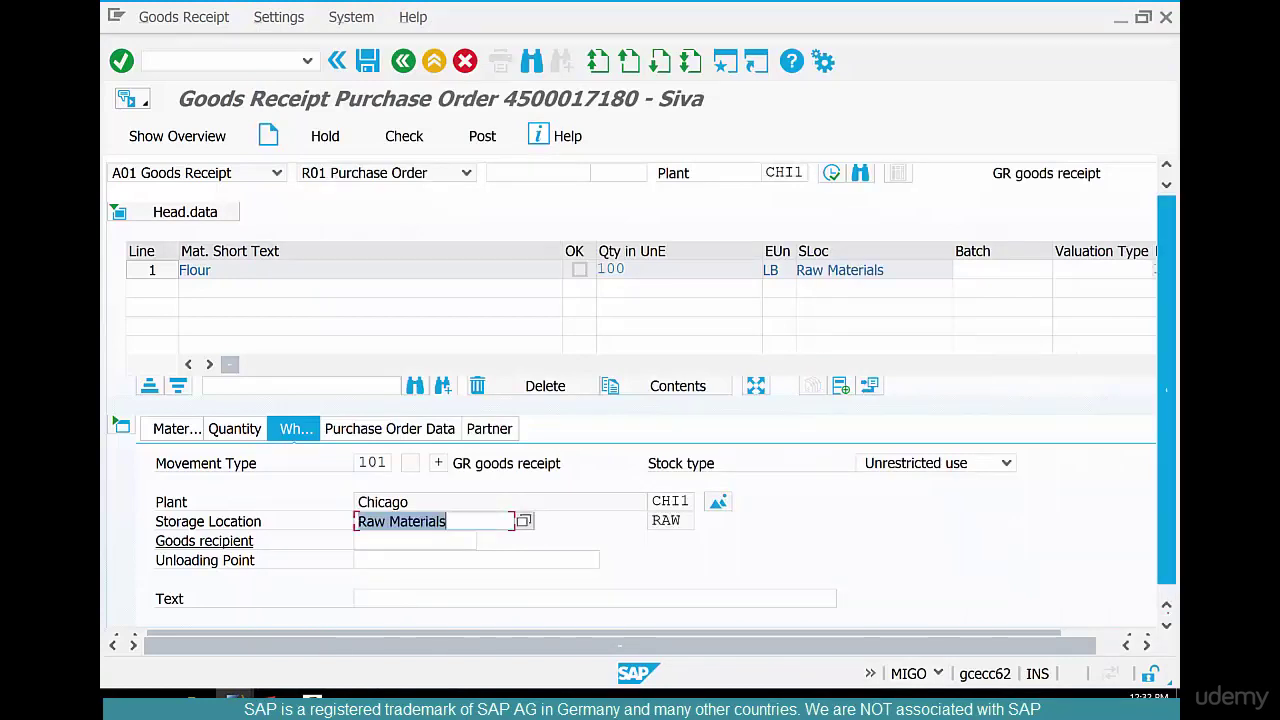
- Mark the flour line as Item OK, and check and try to post the goods receipt
left_click(389, 600)
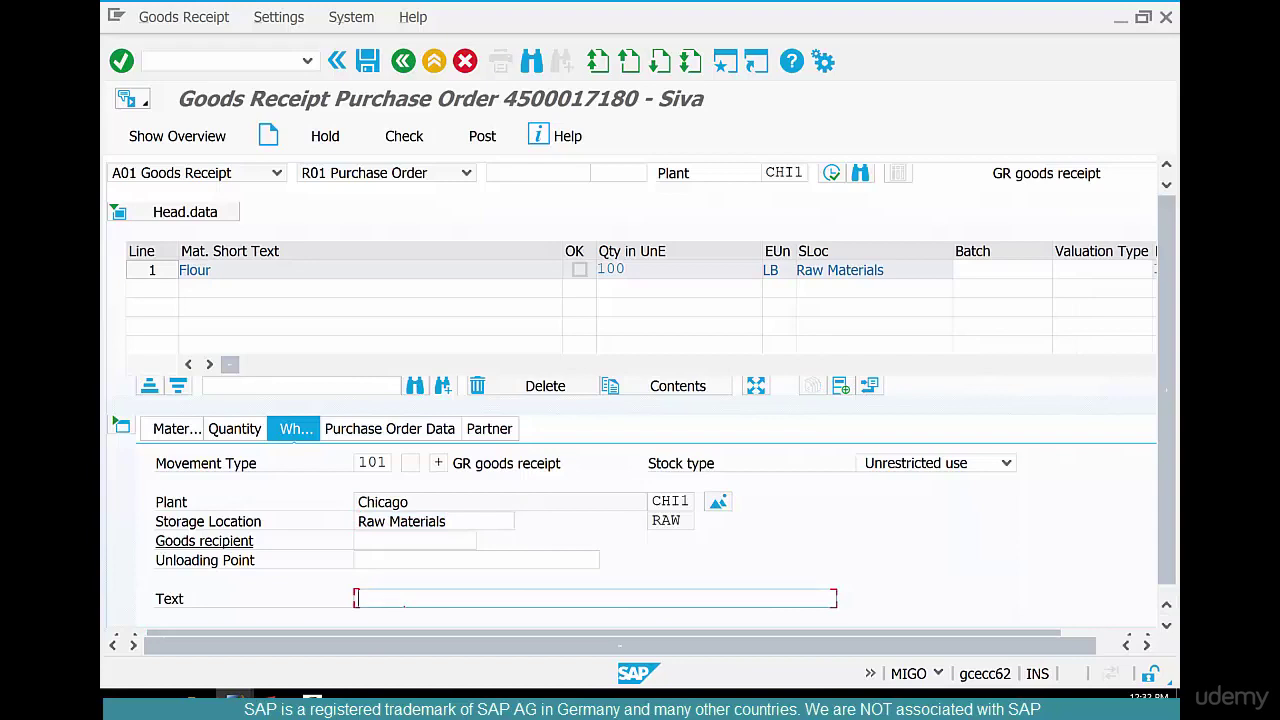
key("Tab")
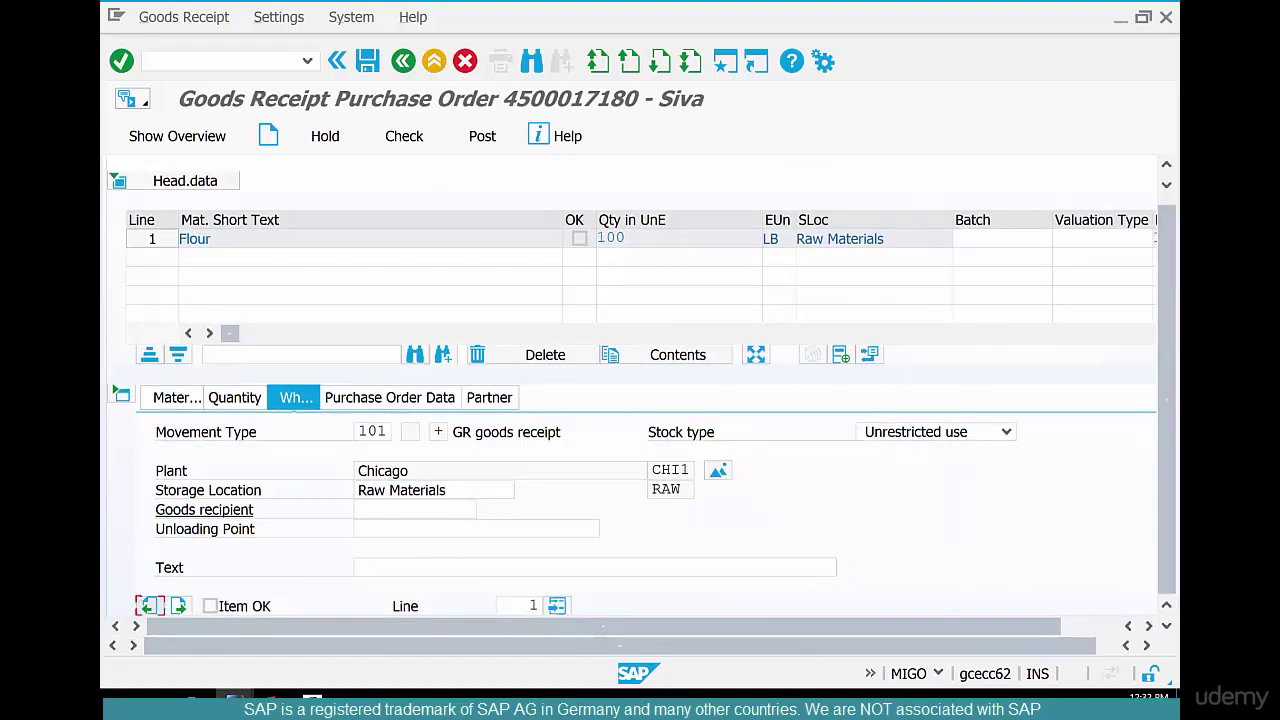
left_click(210, 606)
left_click(404, 136)
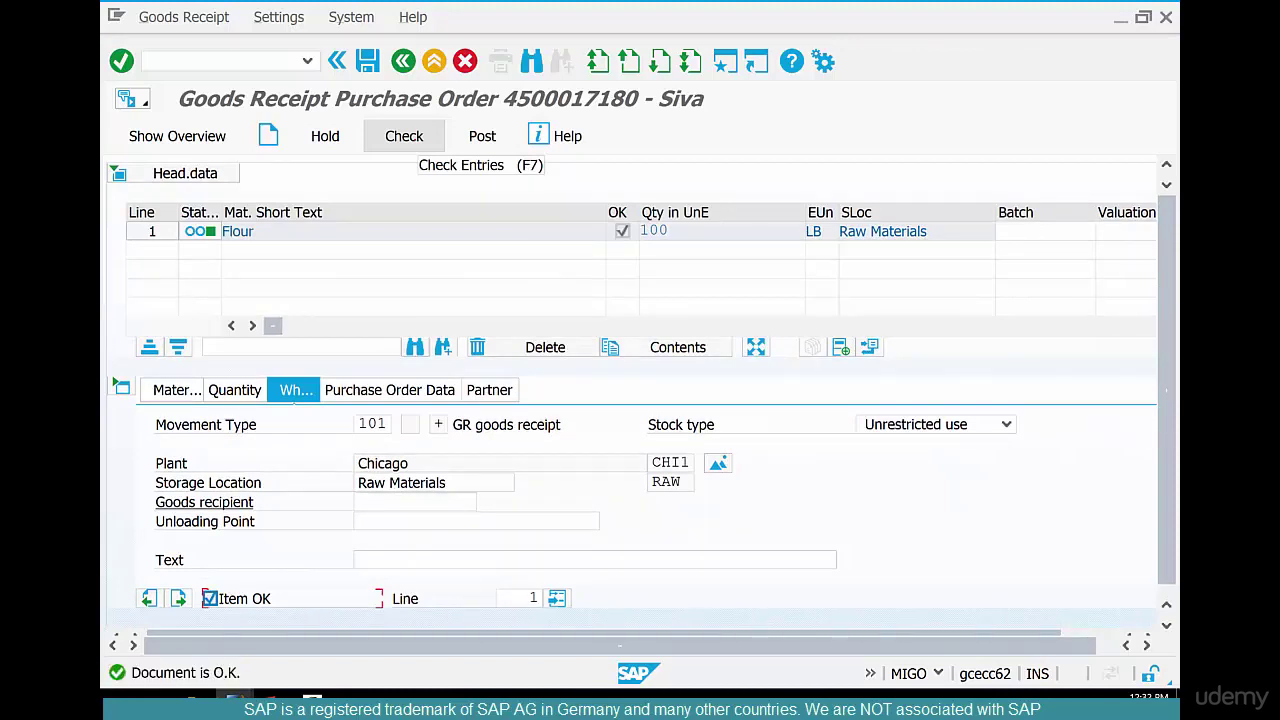
left_click(413, 212)
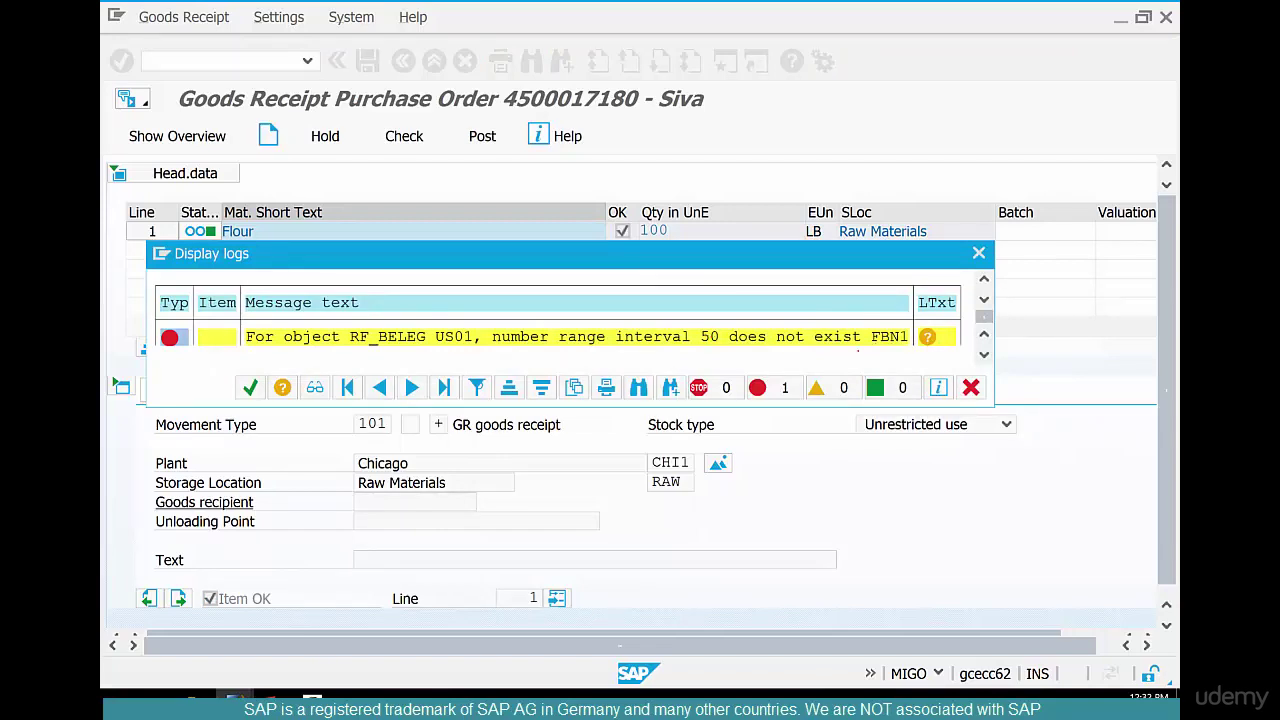
left_click(250, 387)
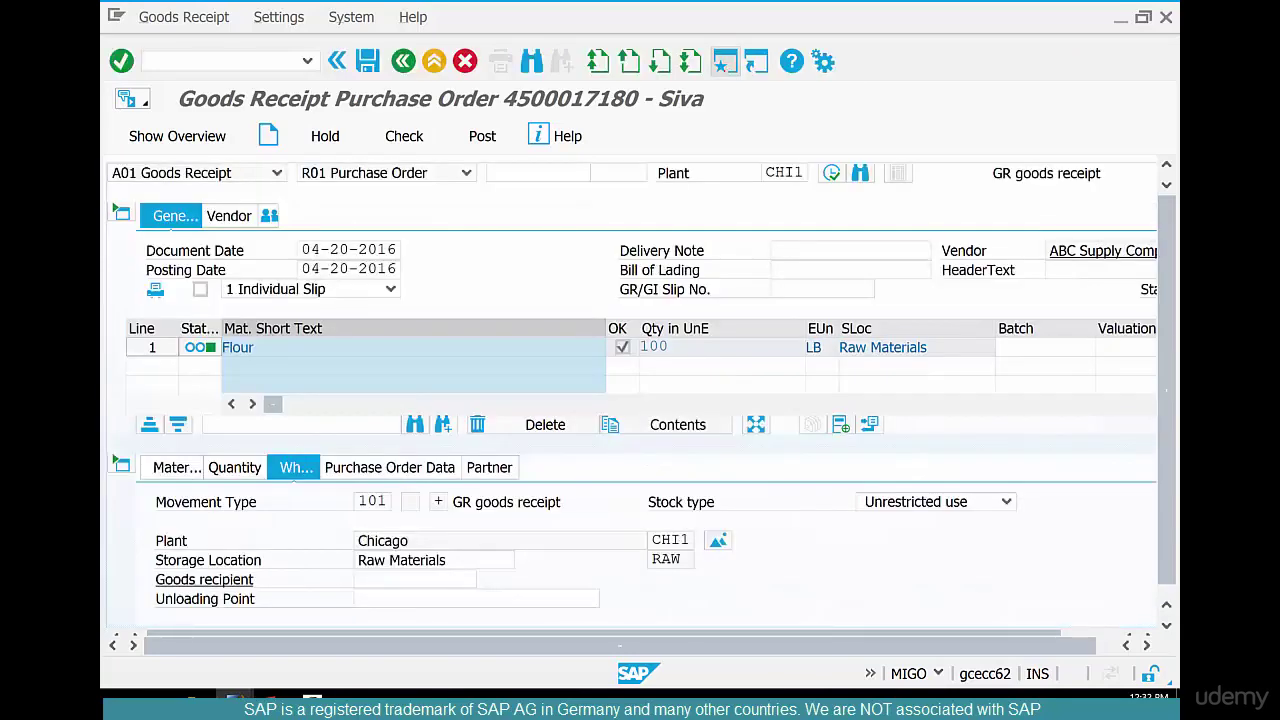
- Open transaction FBN1 in a new session and start maintaining the accounting document number intervals for company code US01
left_click(724, 61)
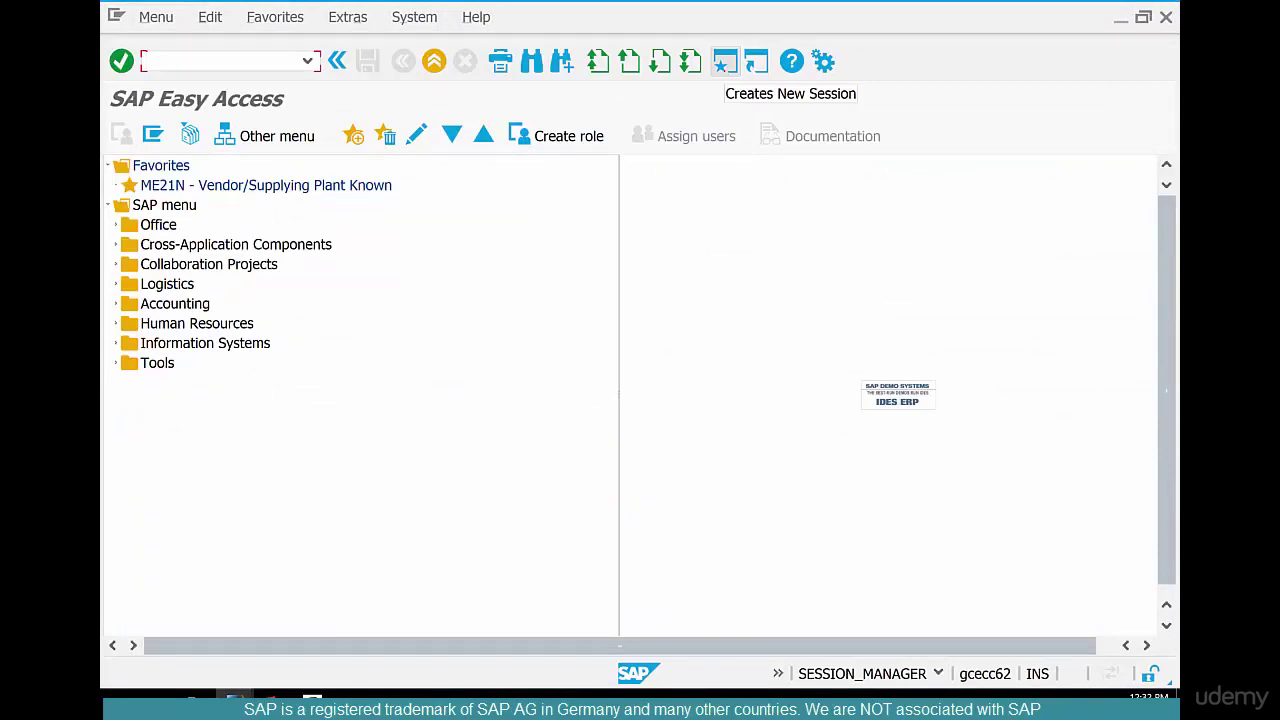
type("fbn1")
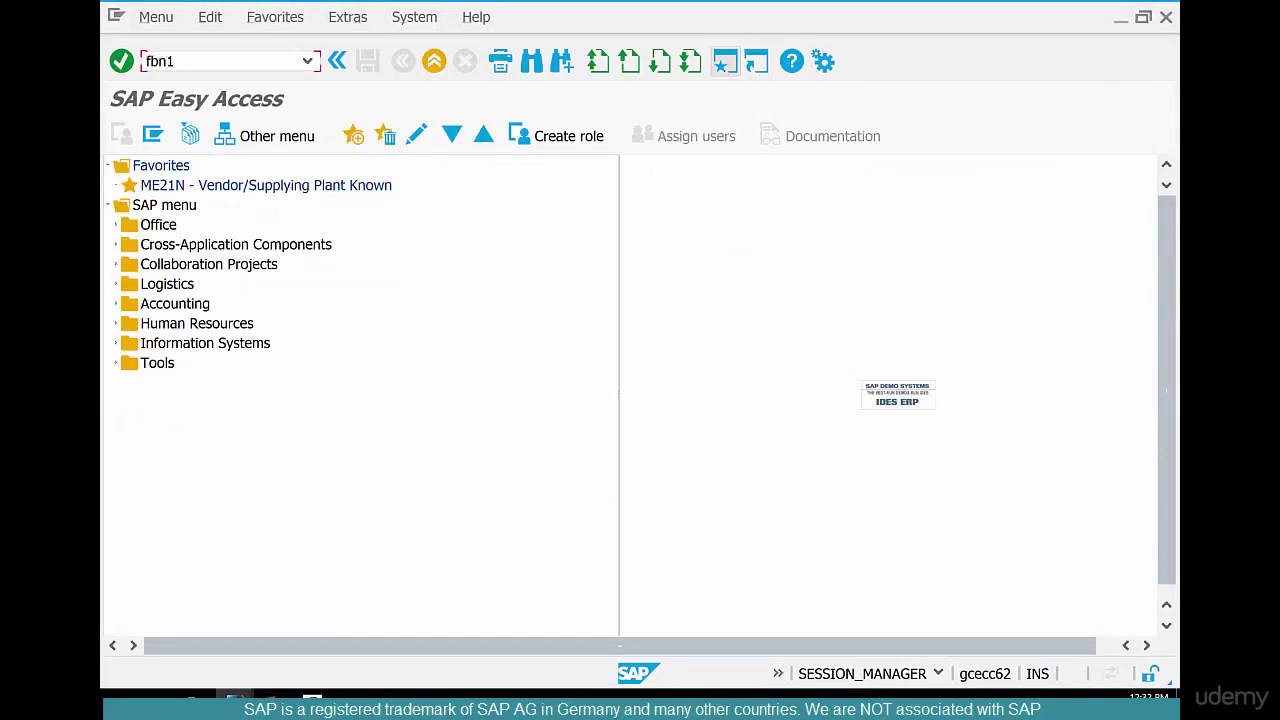
key("Return")
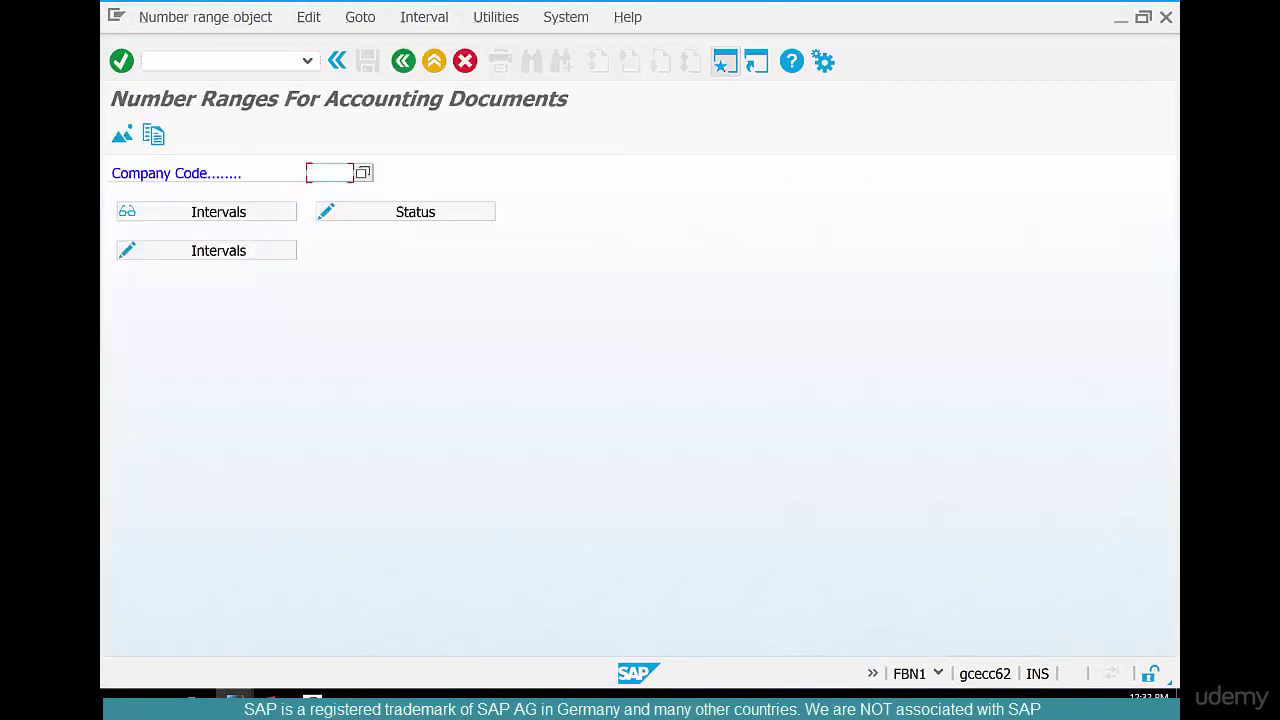
type("us01")
left_click(218, 250)
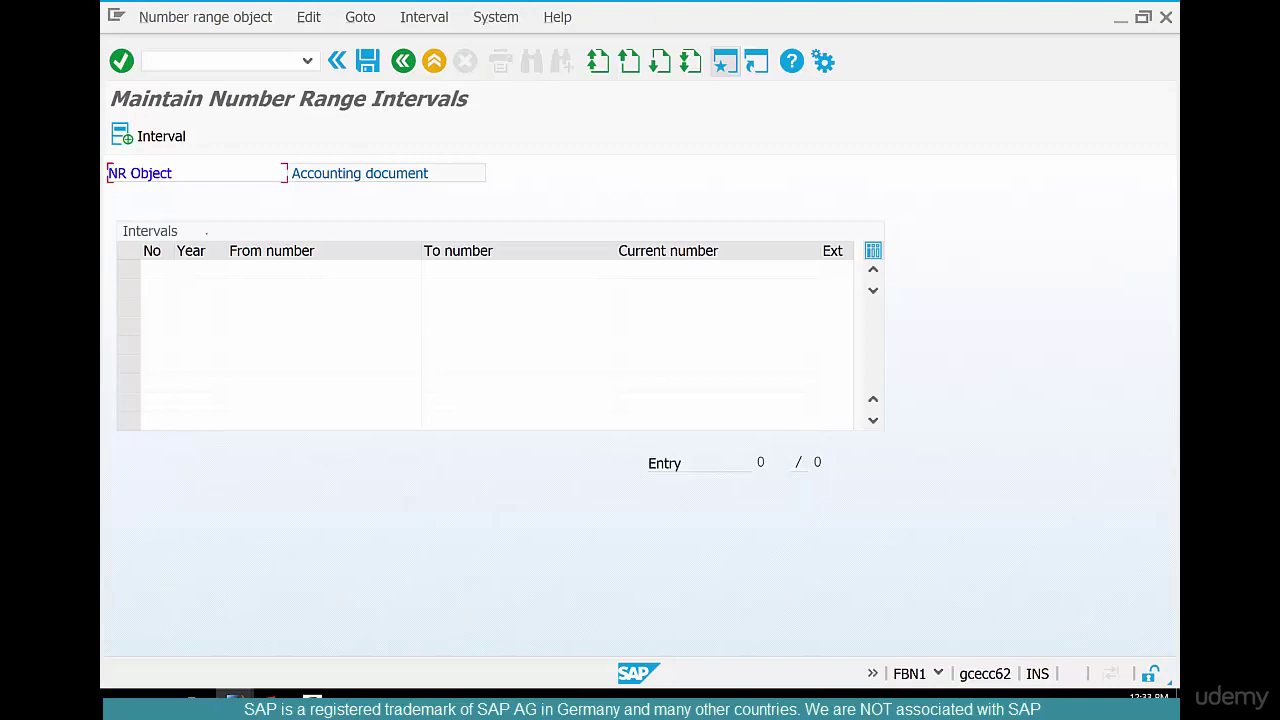
- Start a new number range interval with No 50 and year 2016
left_click(424, 17)
left_click(424, 17)
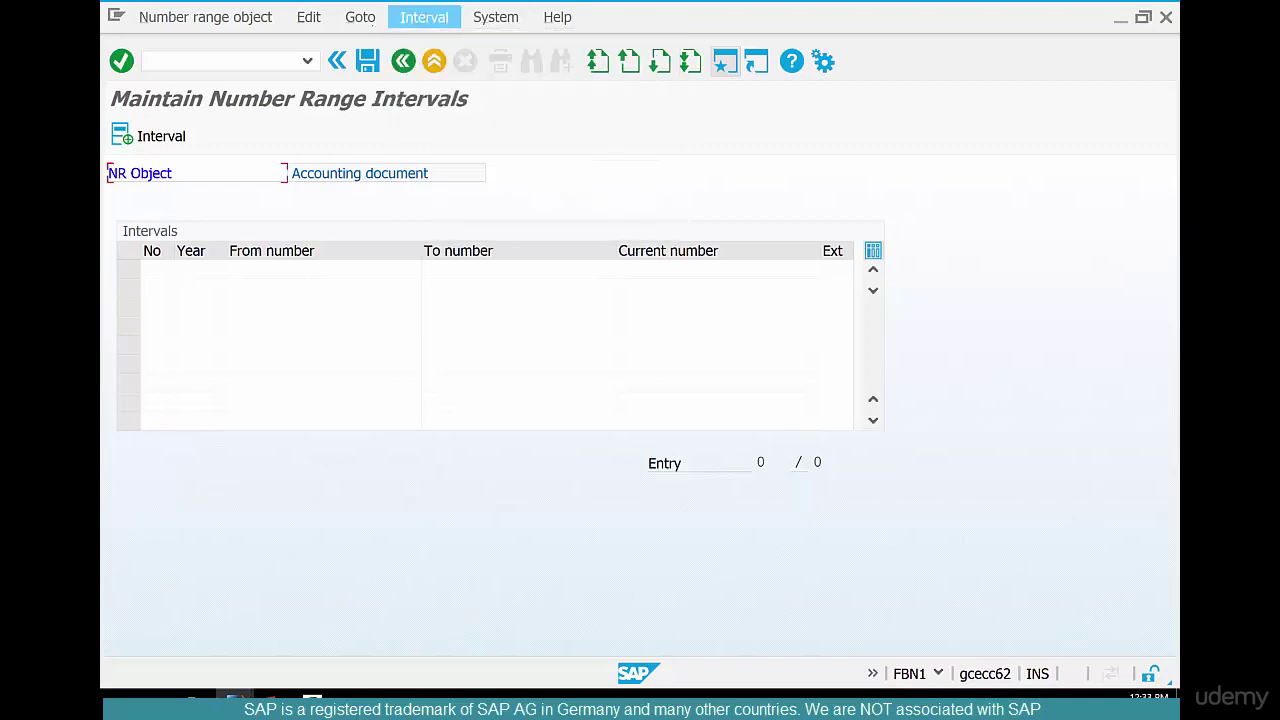
left_click(310, 17)
left_click(330, 42)
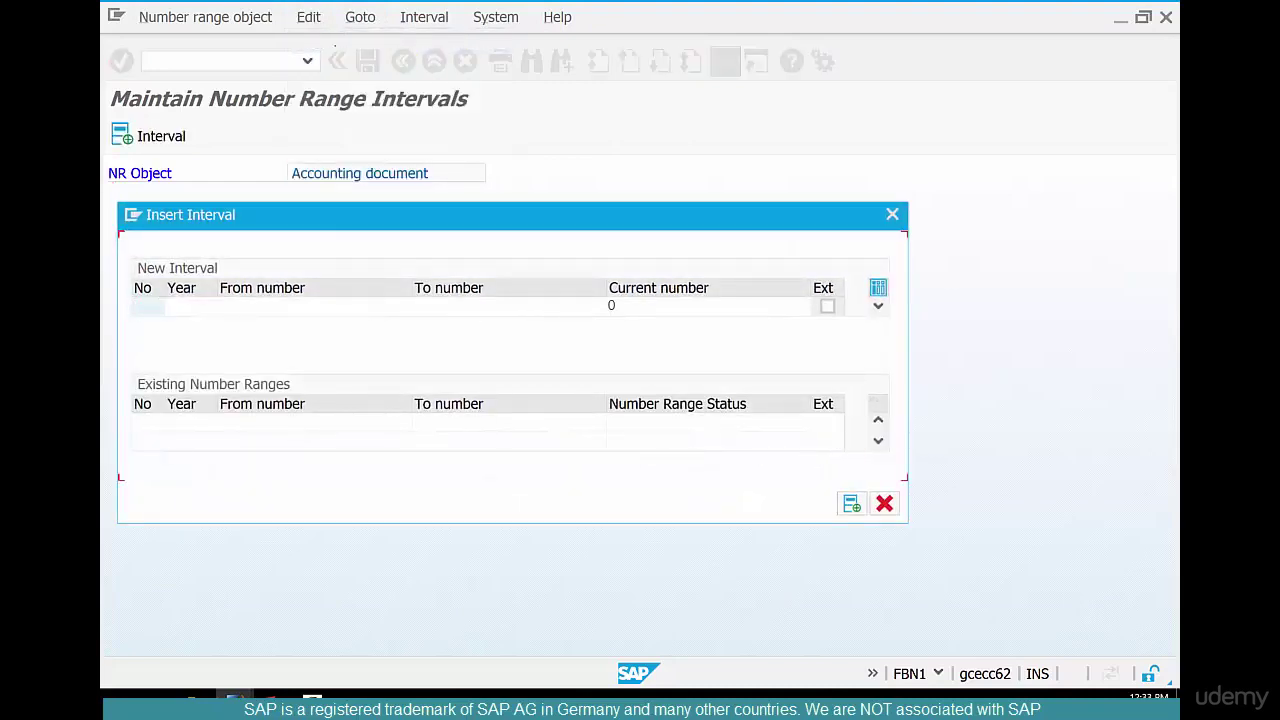
type("50")
key("Tab")
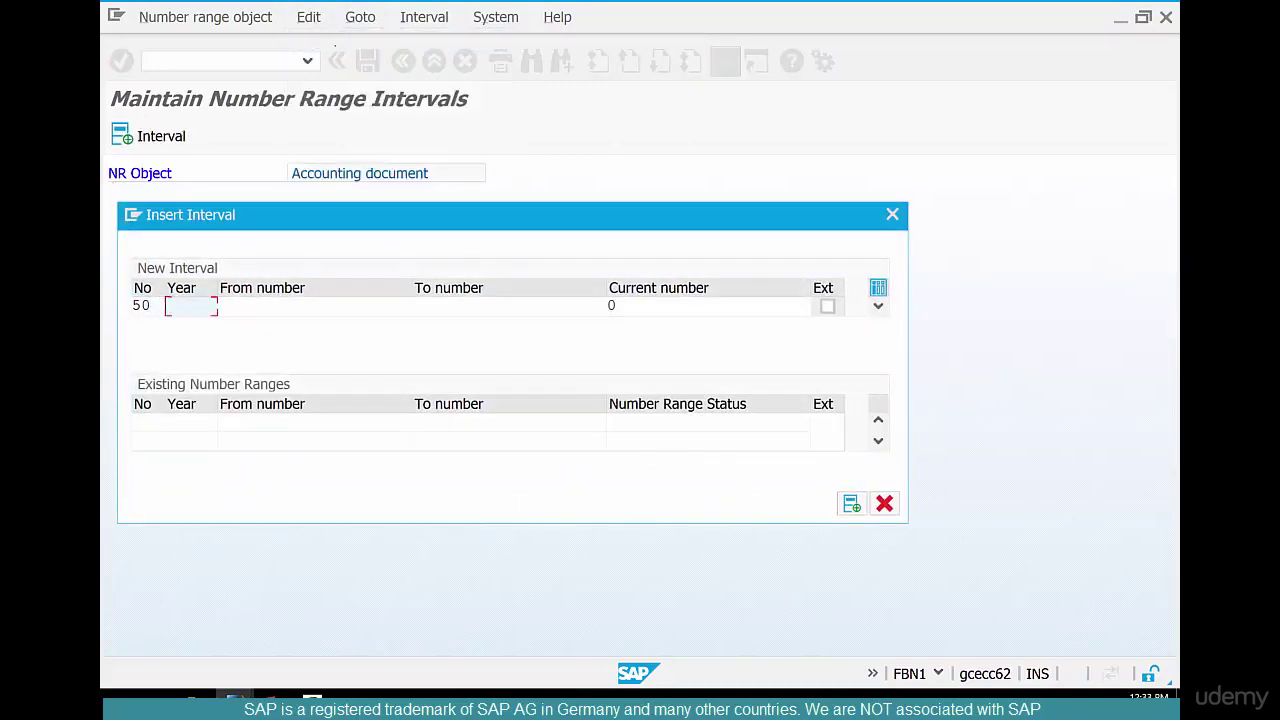
type("2016")
key("Tab")
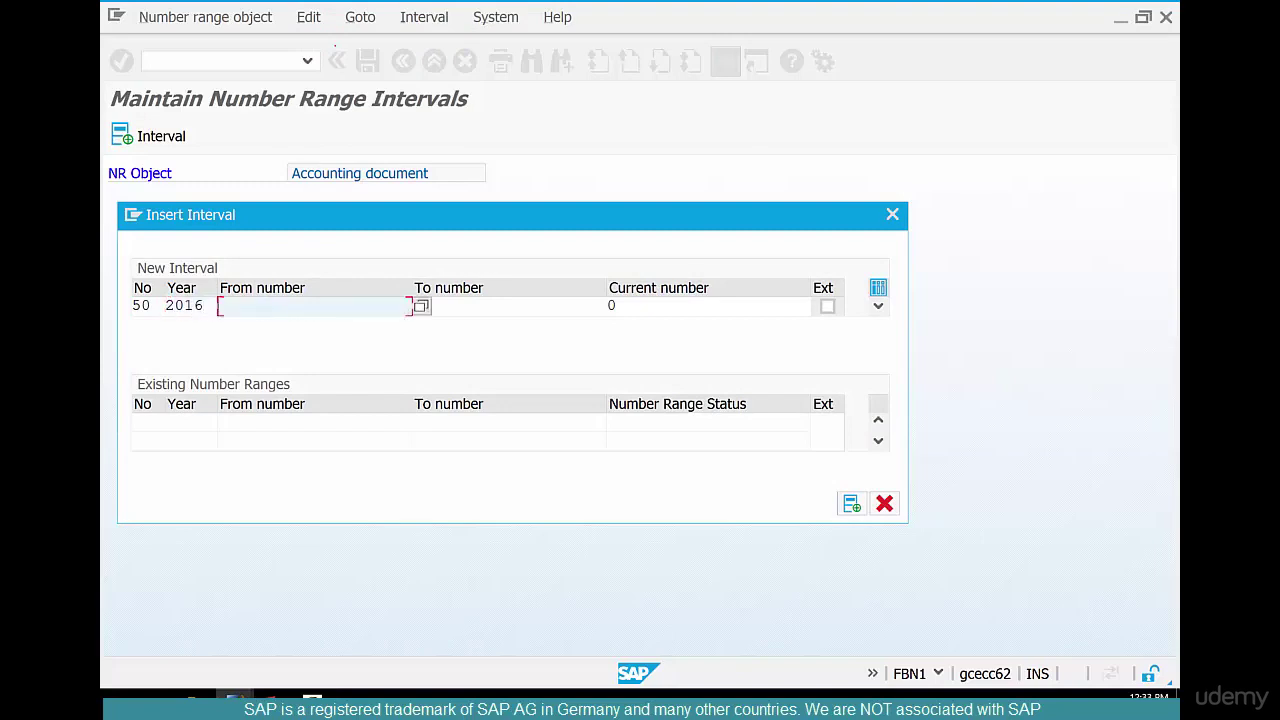
key("BackSpace")
key("Down")
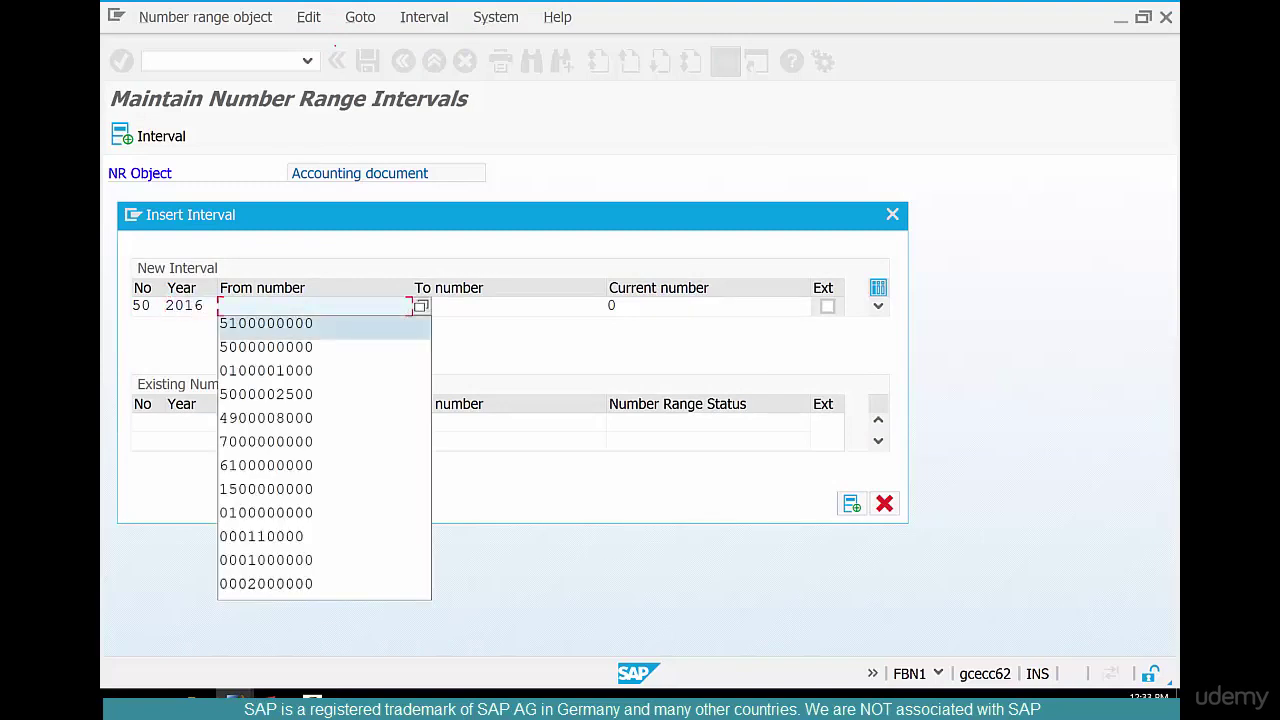
key("Return")
key("Tab")
key("BackSpace")
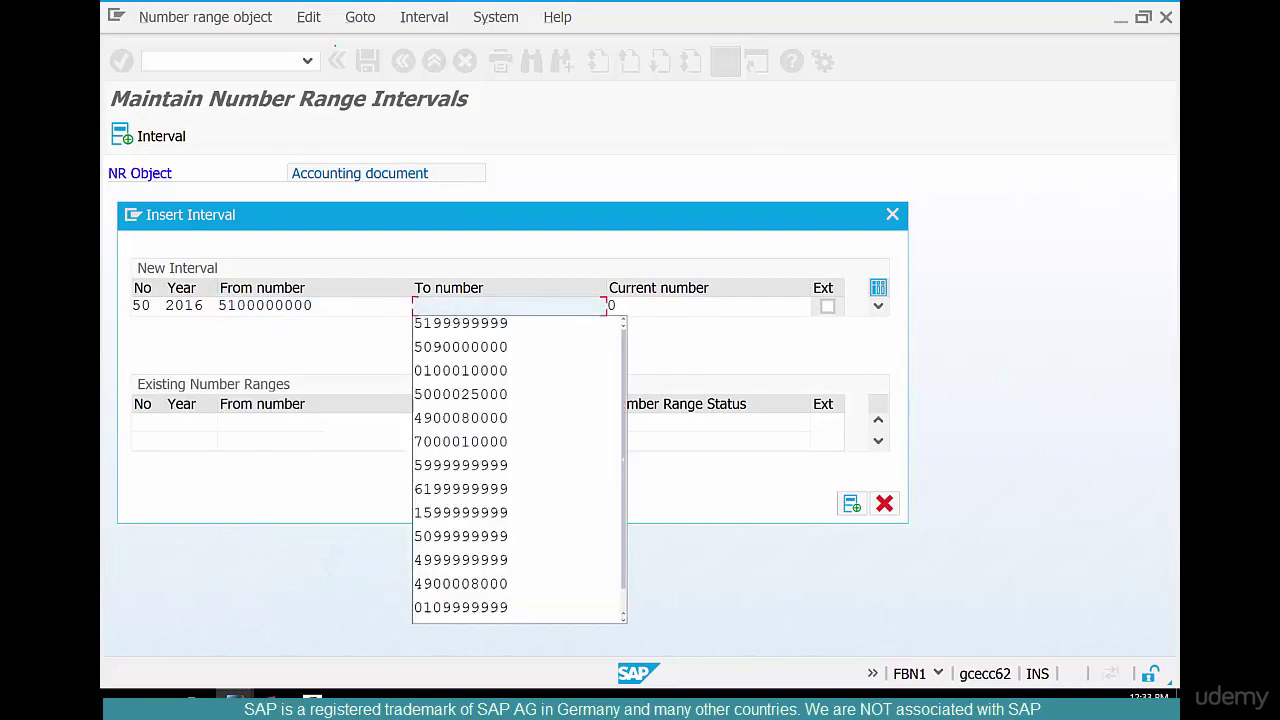
key("Down")
key("Return")
key("Return")
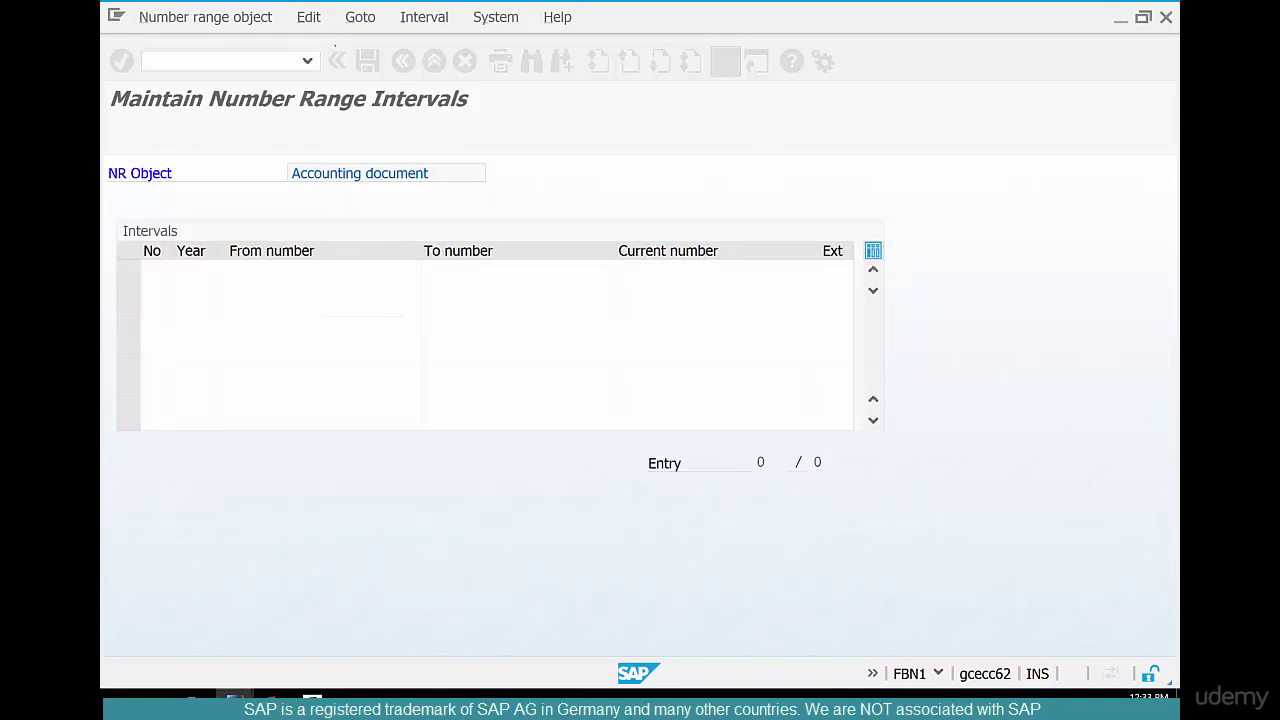
key("ctrl+s")
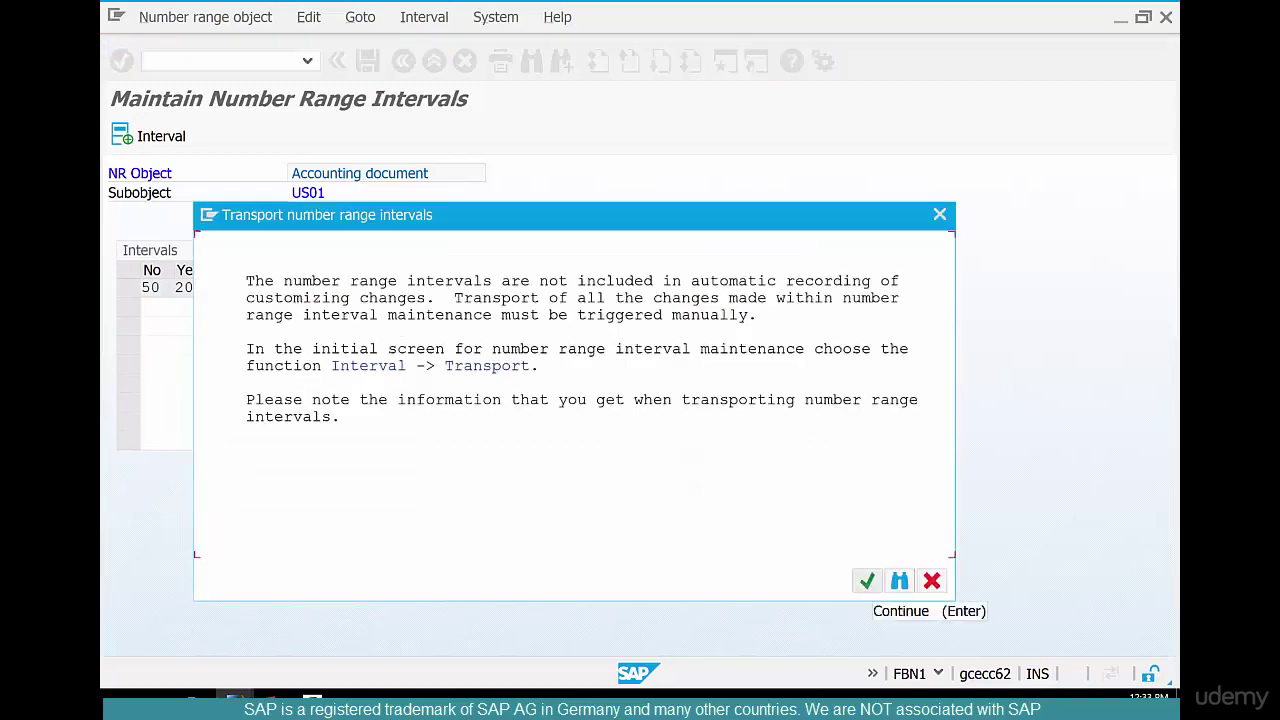
left_click(867, 581)
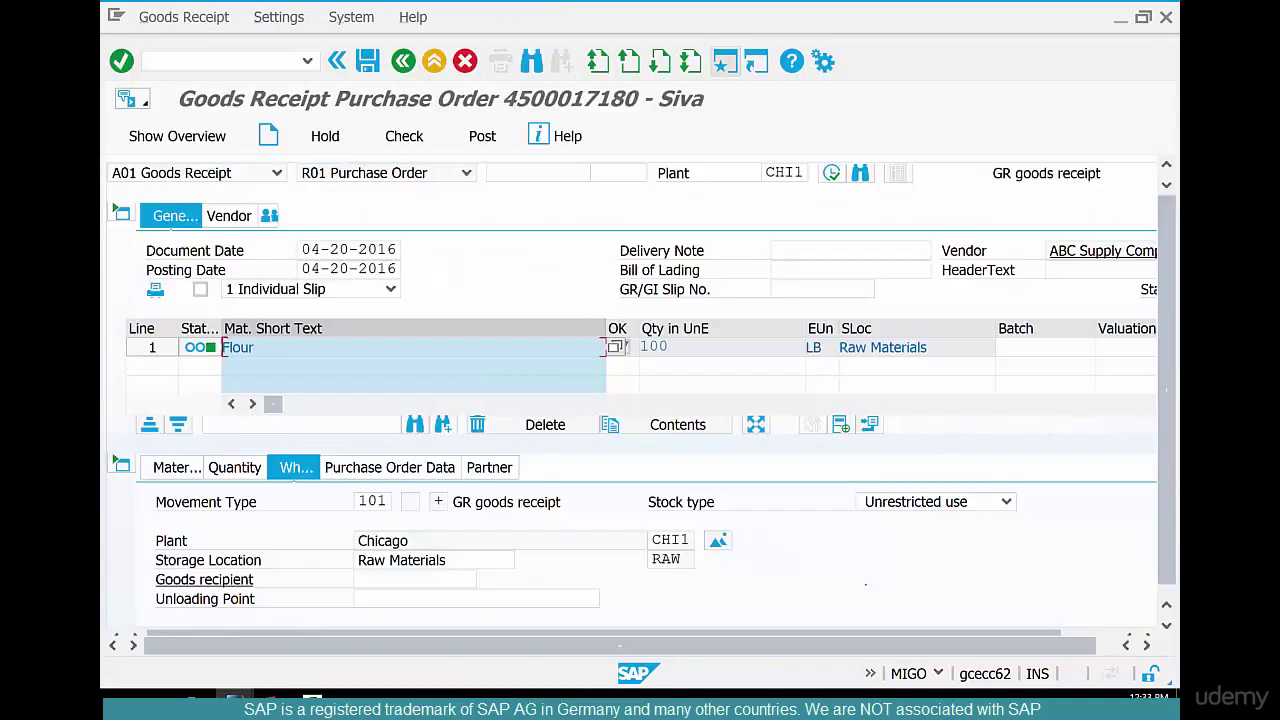
- Post the goods receipt for the flour line and look back at the saved number range interval
left_click(617, 346)
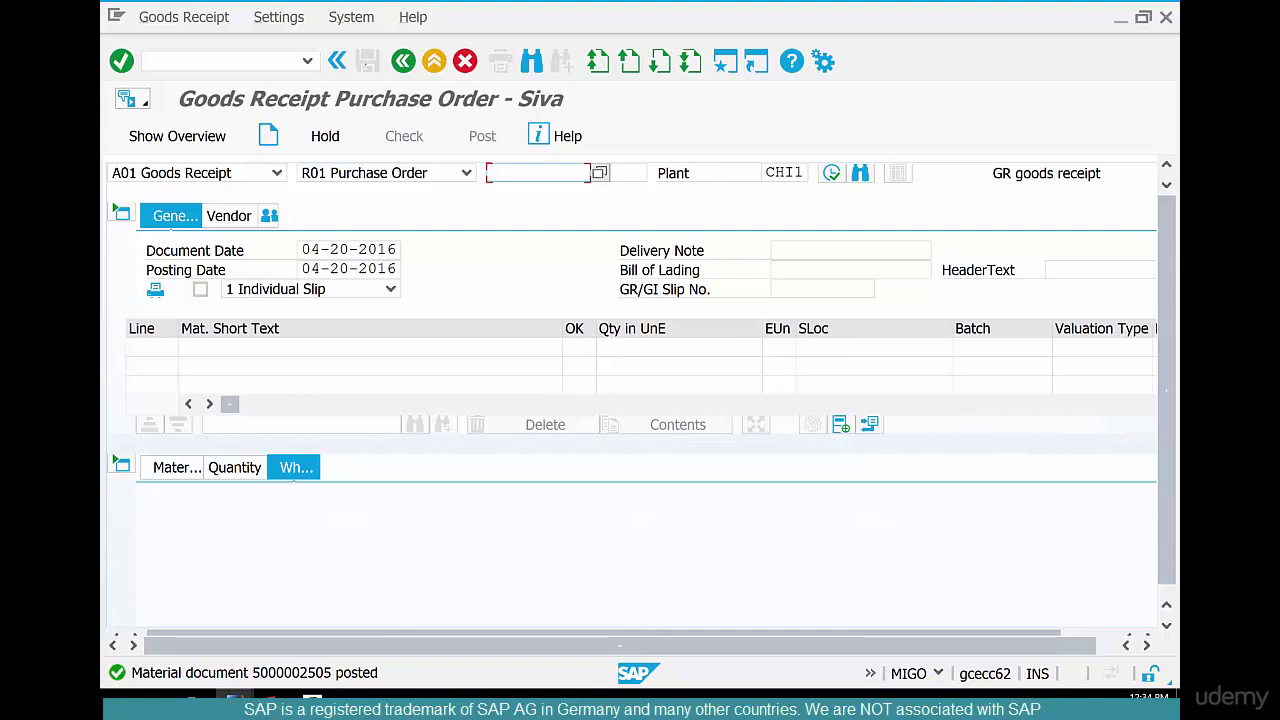
key("alt+Tab")
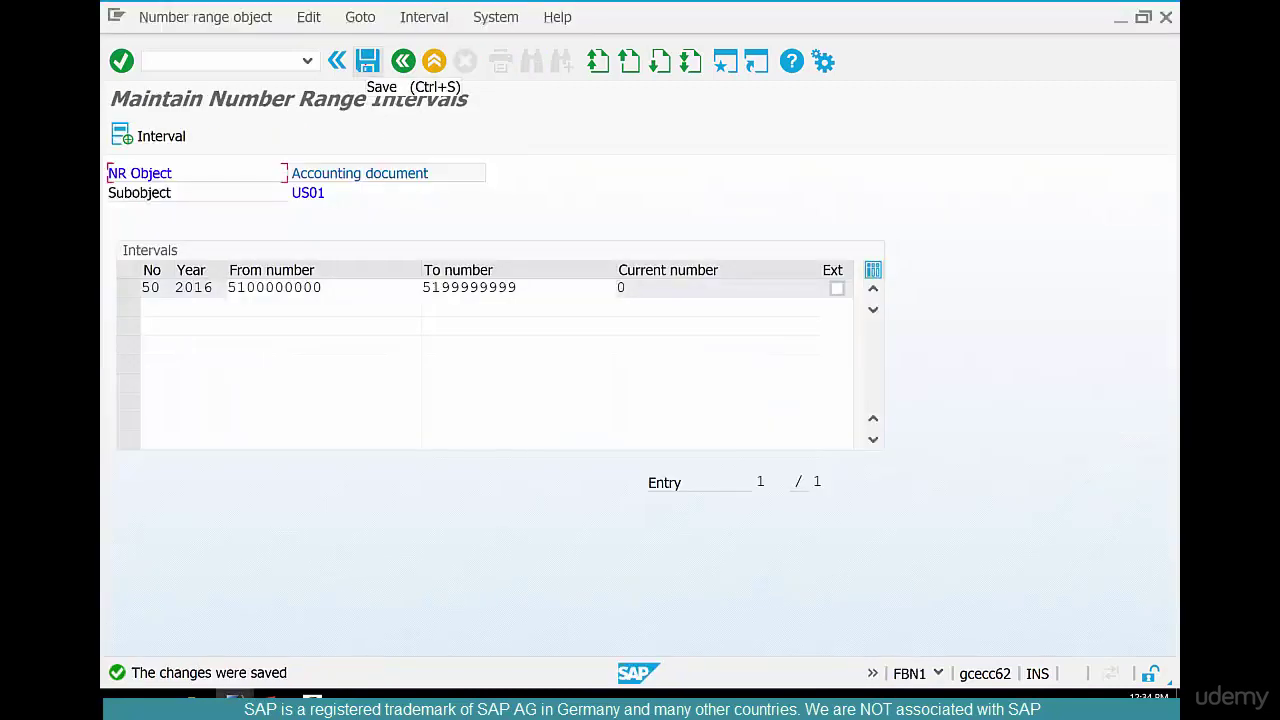
key("alt+Tab")
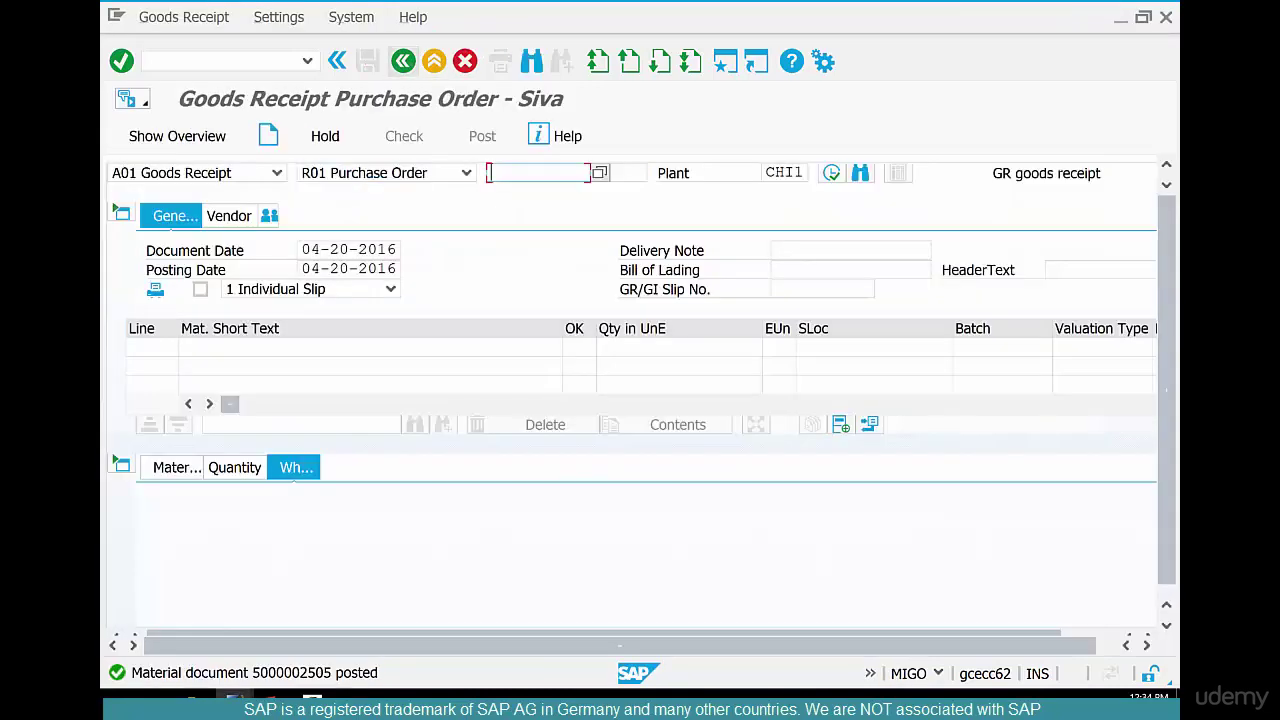
- Leave the goods receipt and open MIRO - Logistics Invoice Verification
left_click(403, 61)
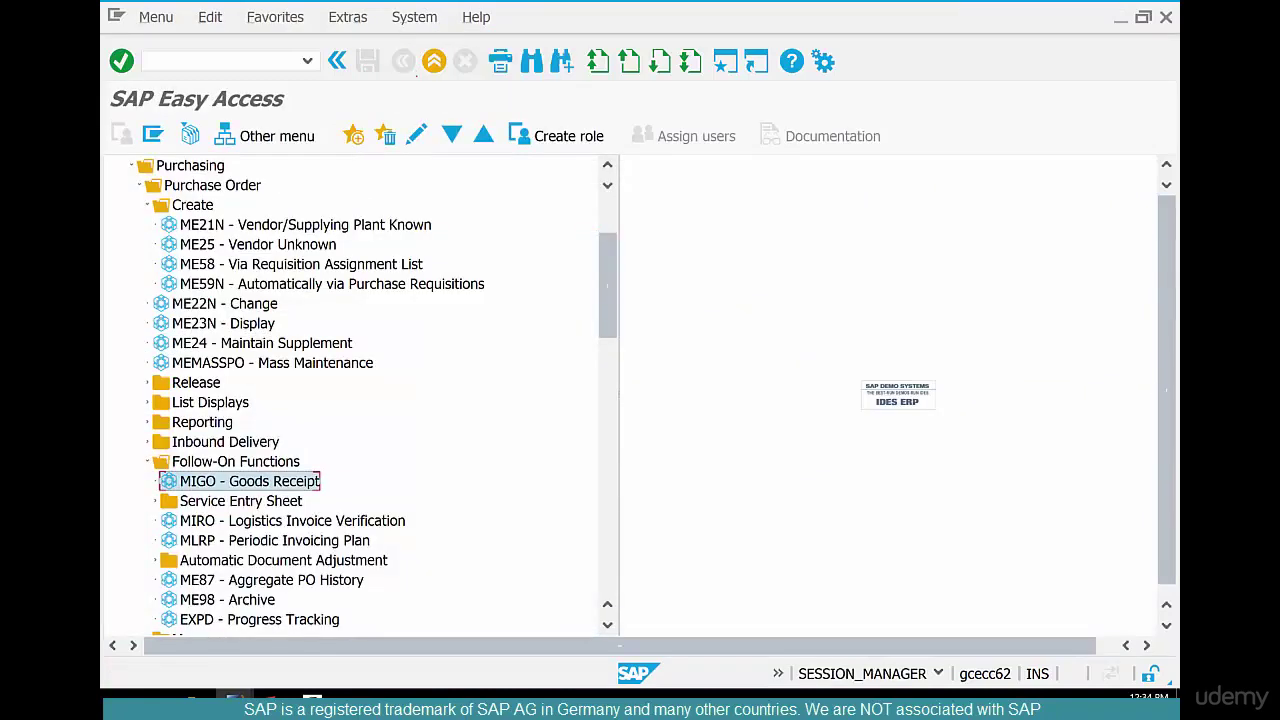
left_click(333, 521)
key("Return")
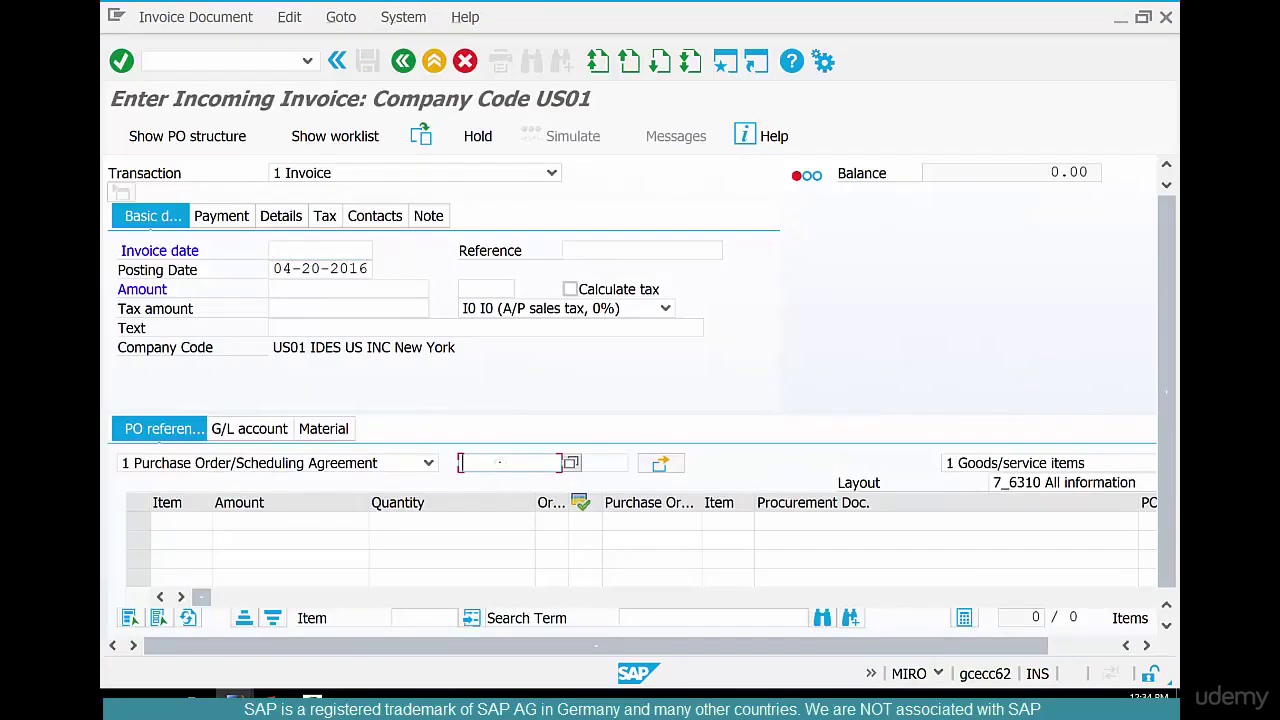
- Enter the copied purchase order number in the incoming invoice and copy the posting date 04-20-2016 into the invoice date
left_click_drag(273, 269, 370, 269)
key("ctrl+c")
left_click(368, 269)
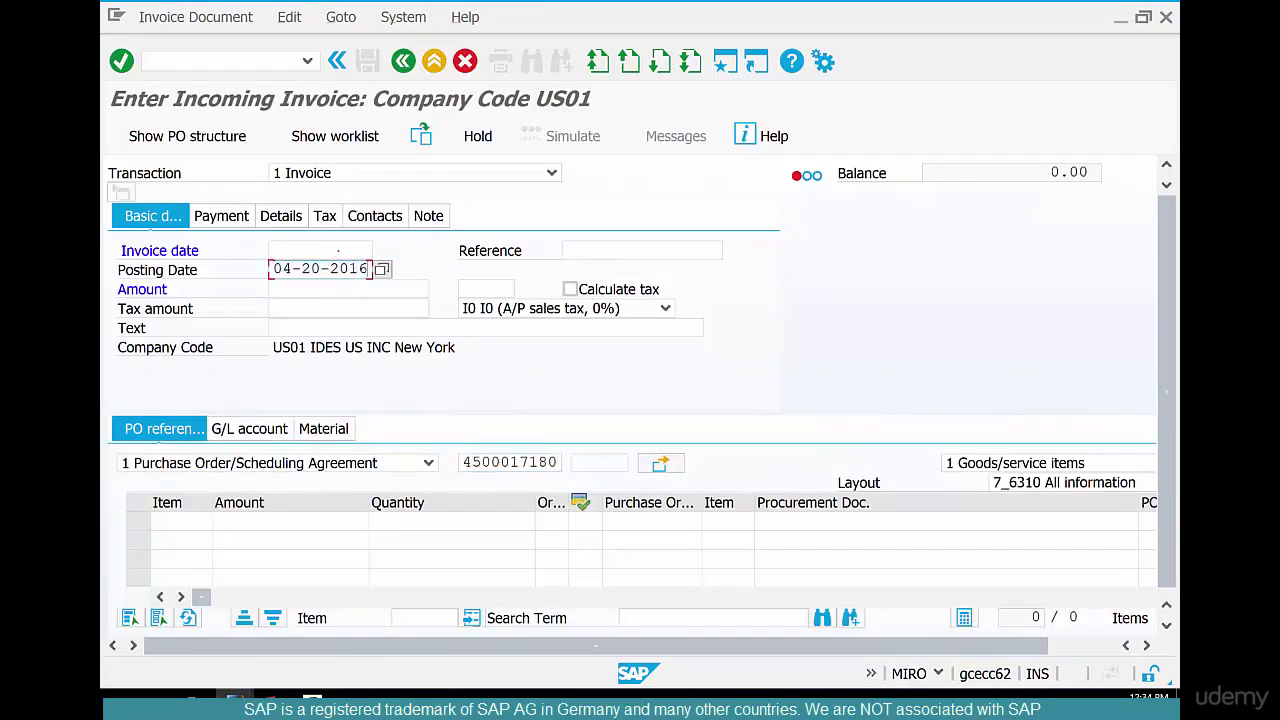
left_click(337, 250)
key("ctrl+v")
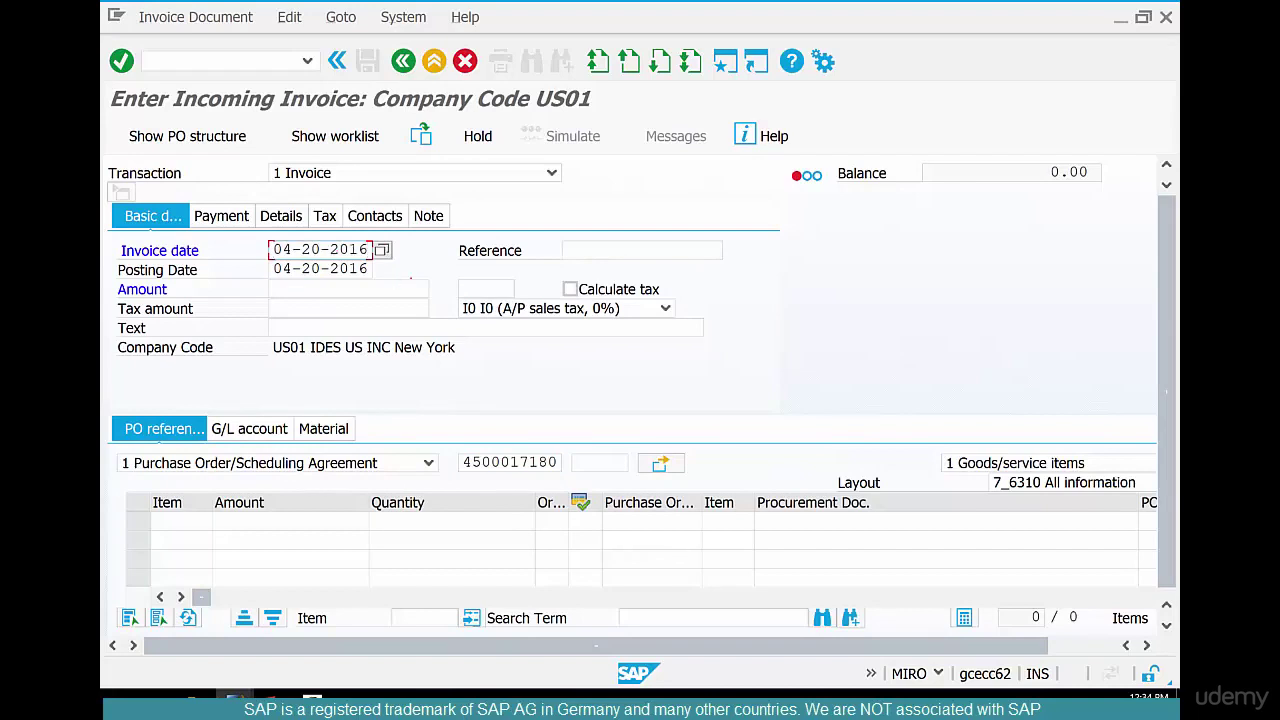
- Try to load the purchase order's items into the incoming invoice
key("Return")
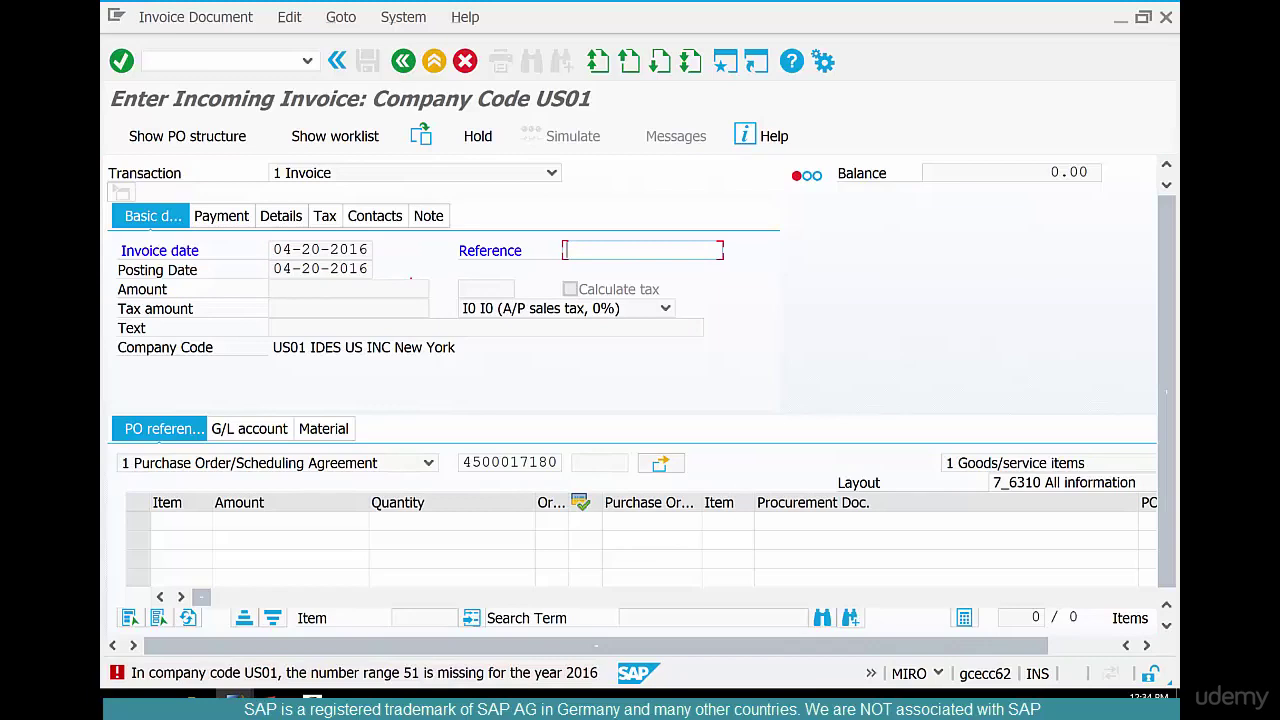
mouse_move(270, 697)
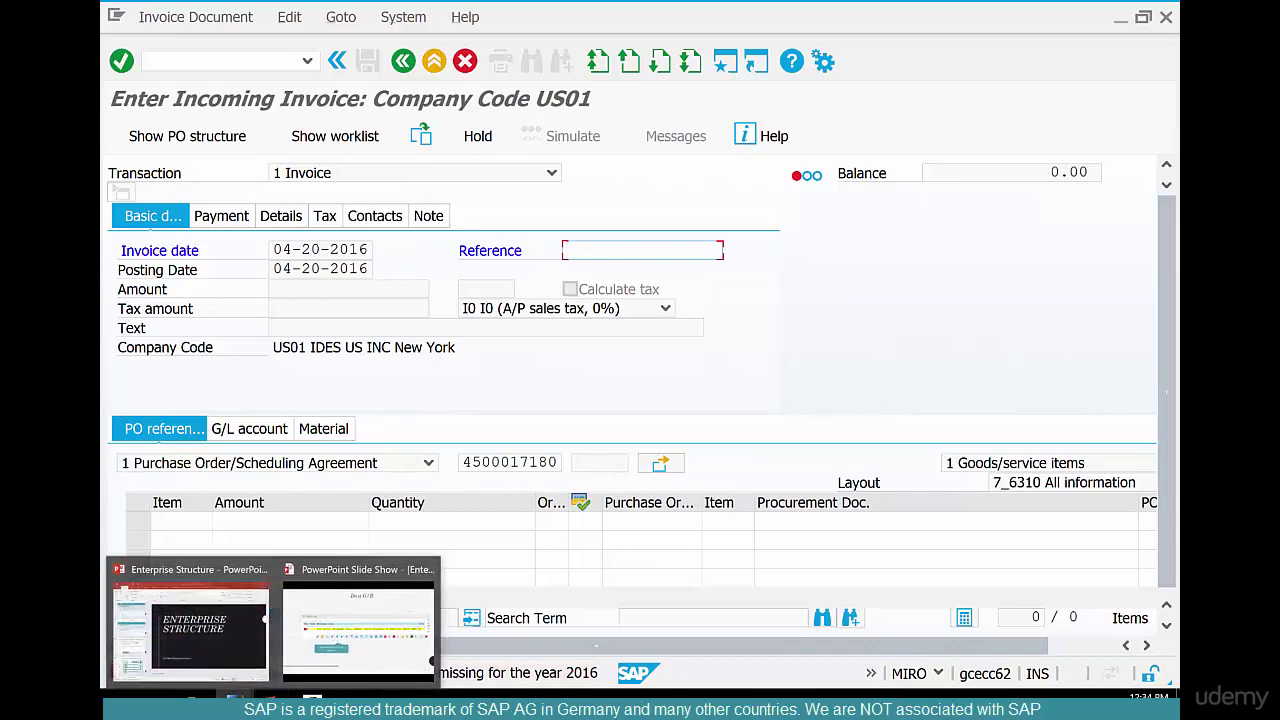
left_click(360, 625)
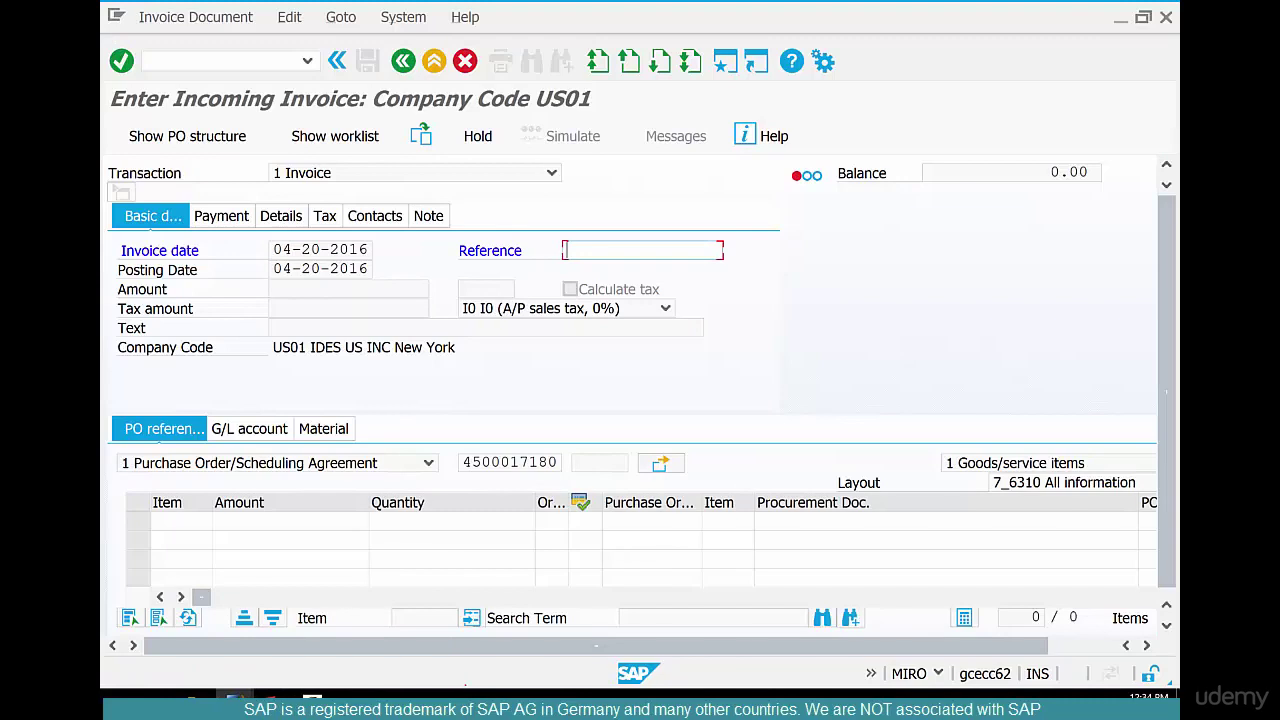
key("Return")
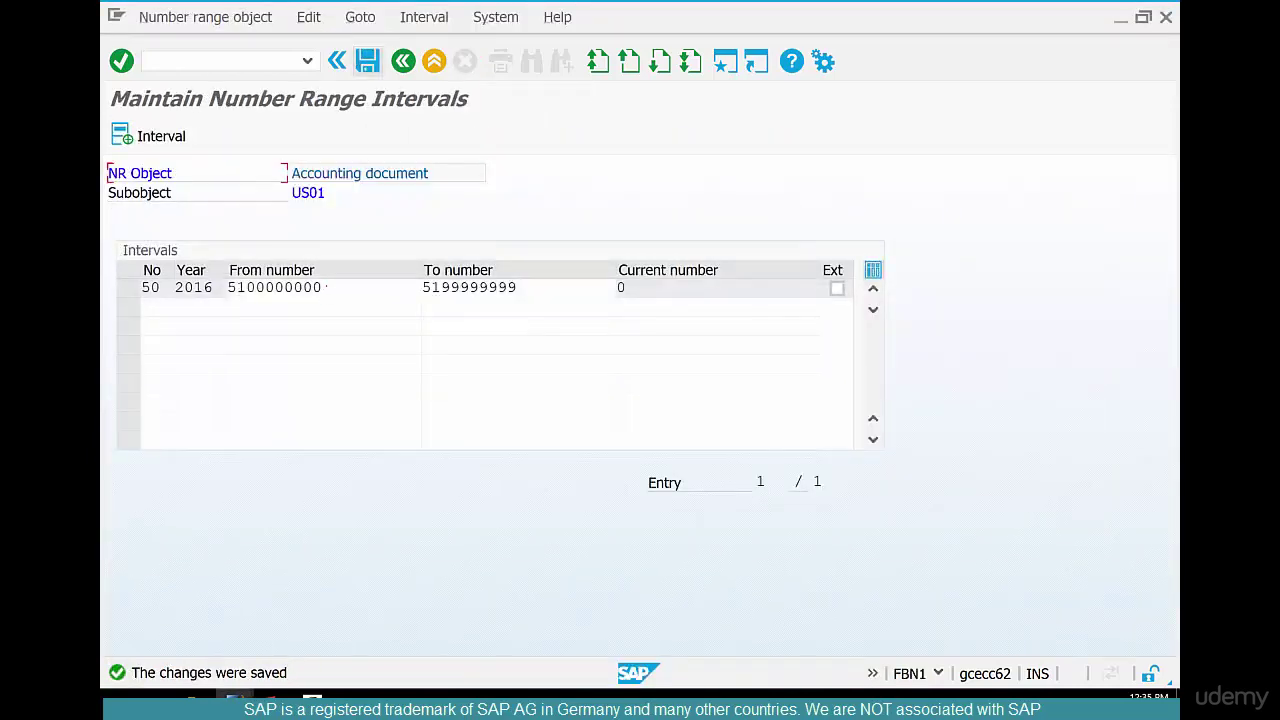
- Copy the start number of interval 50 and begin a new accounting document interval 51 for the year 2016
left_click_drag(327, 287, 205, 280)
key("ctrl+c")
left_click(229, 287)
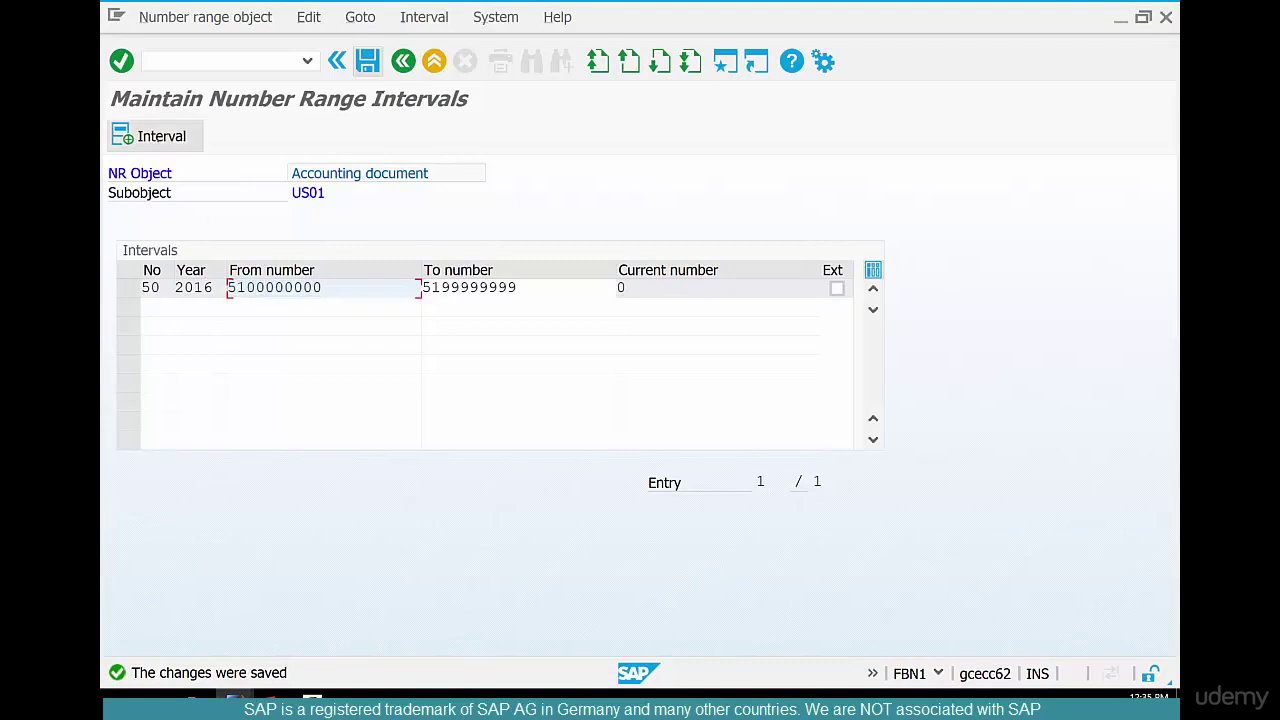
left_click(152, 136)
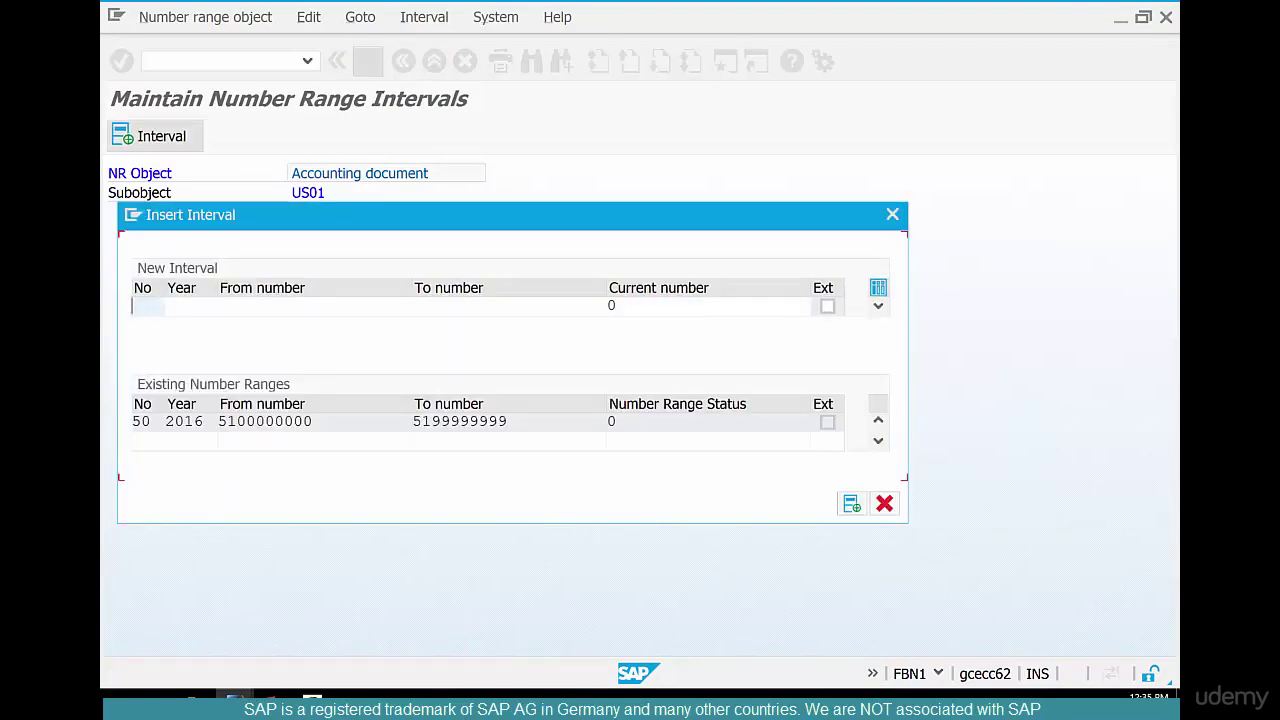
type("51")
key("Tab")
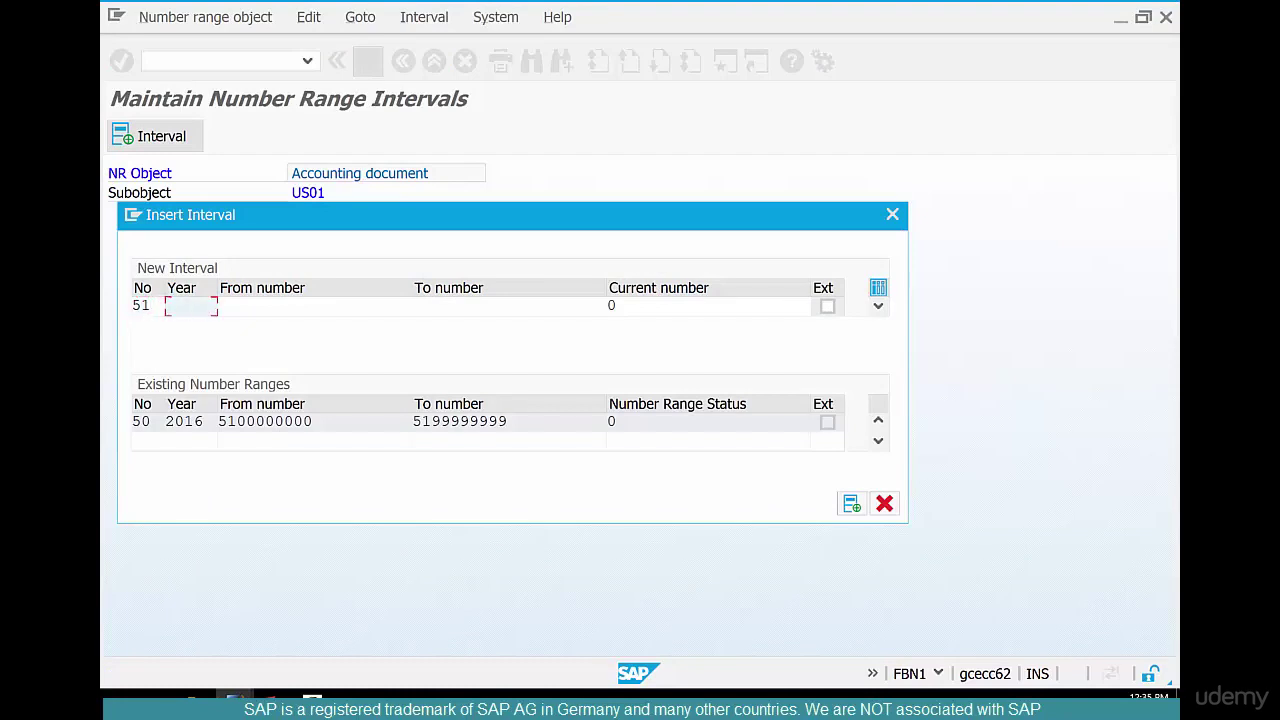
type("2016")
key("Tab")
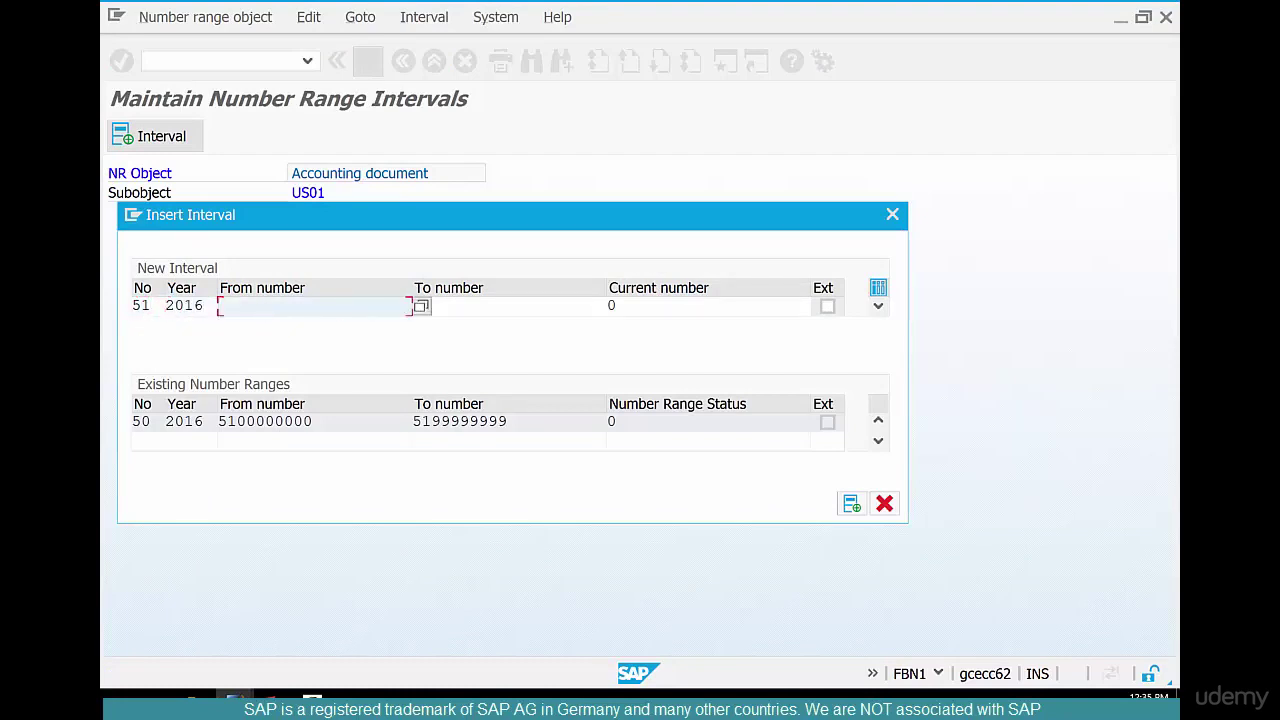
key("ctrl+v")
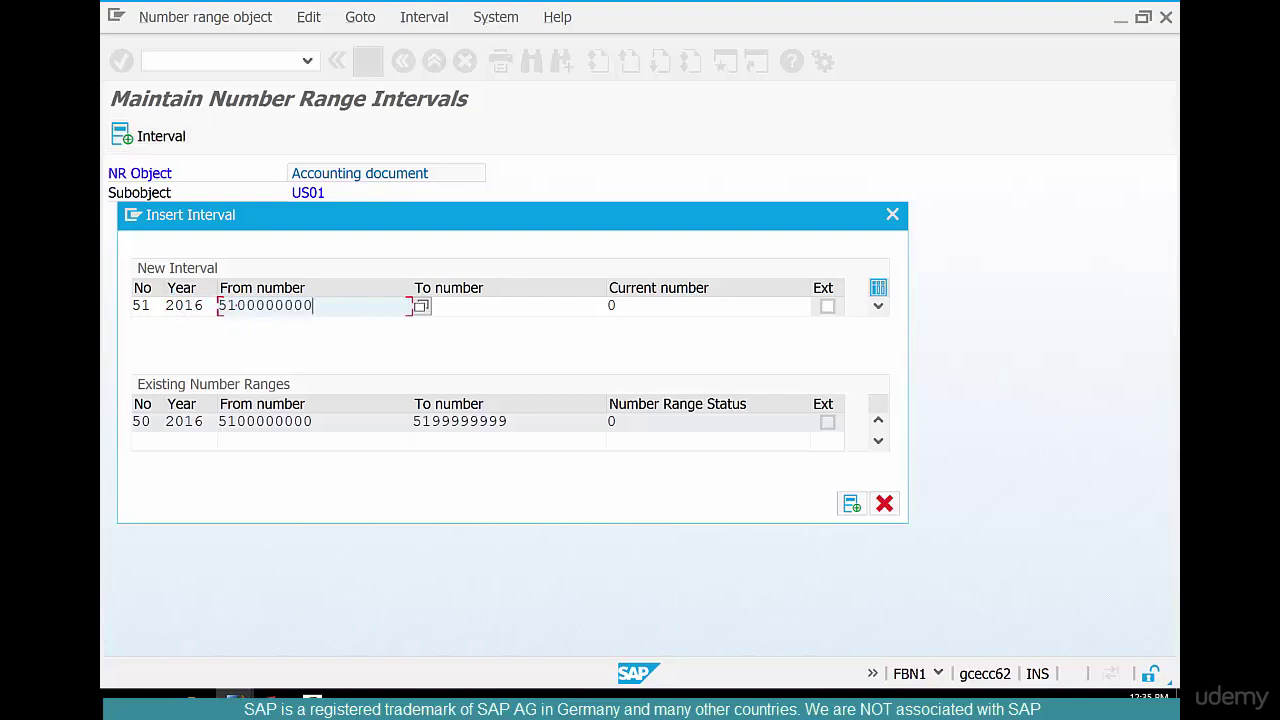
left_click(237, 305)
key("BackSpace")
type("2")
key("Tab")
key("ctrl+v")
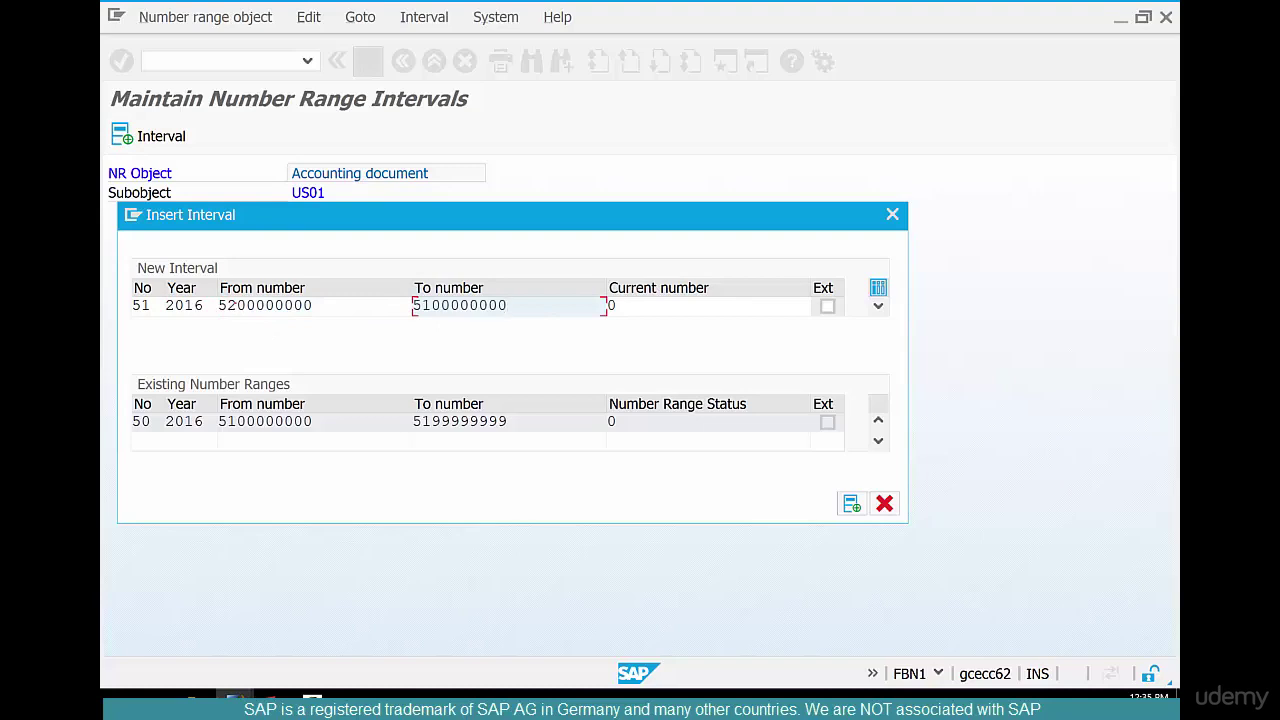
key("BackSpace")
type("299999999")
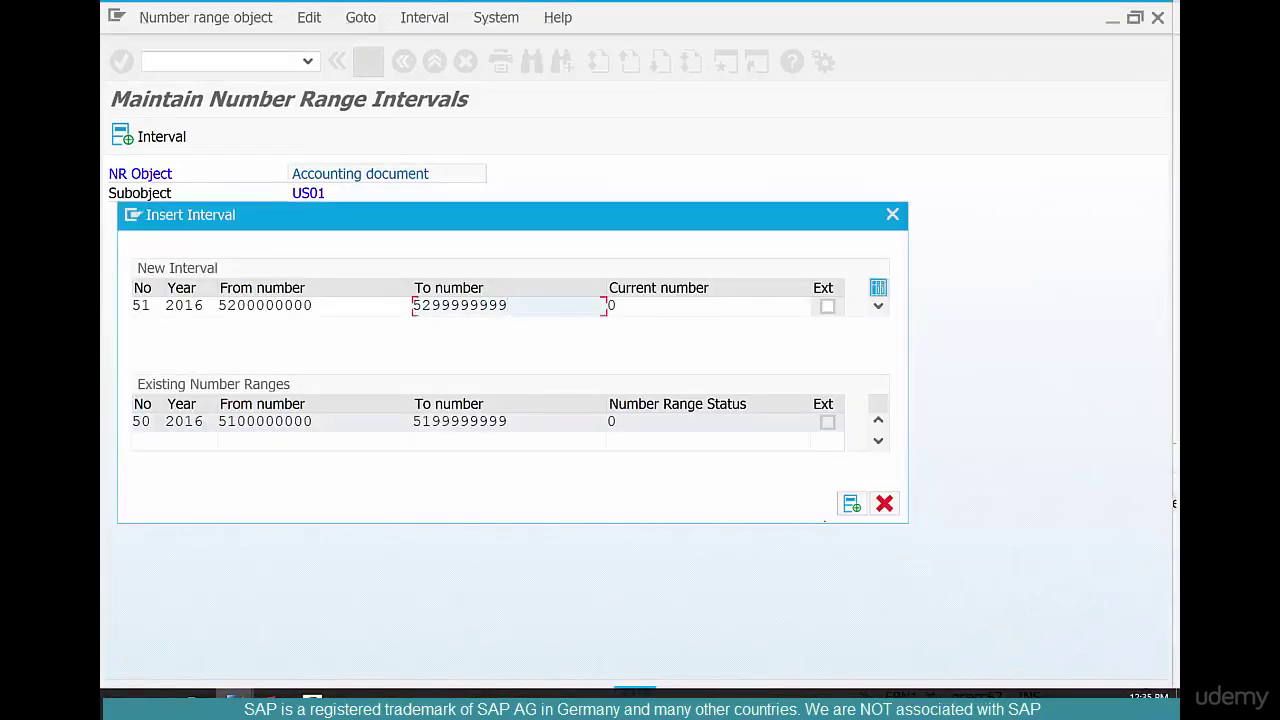
left_click(851, 503)
left_click(367, 61)
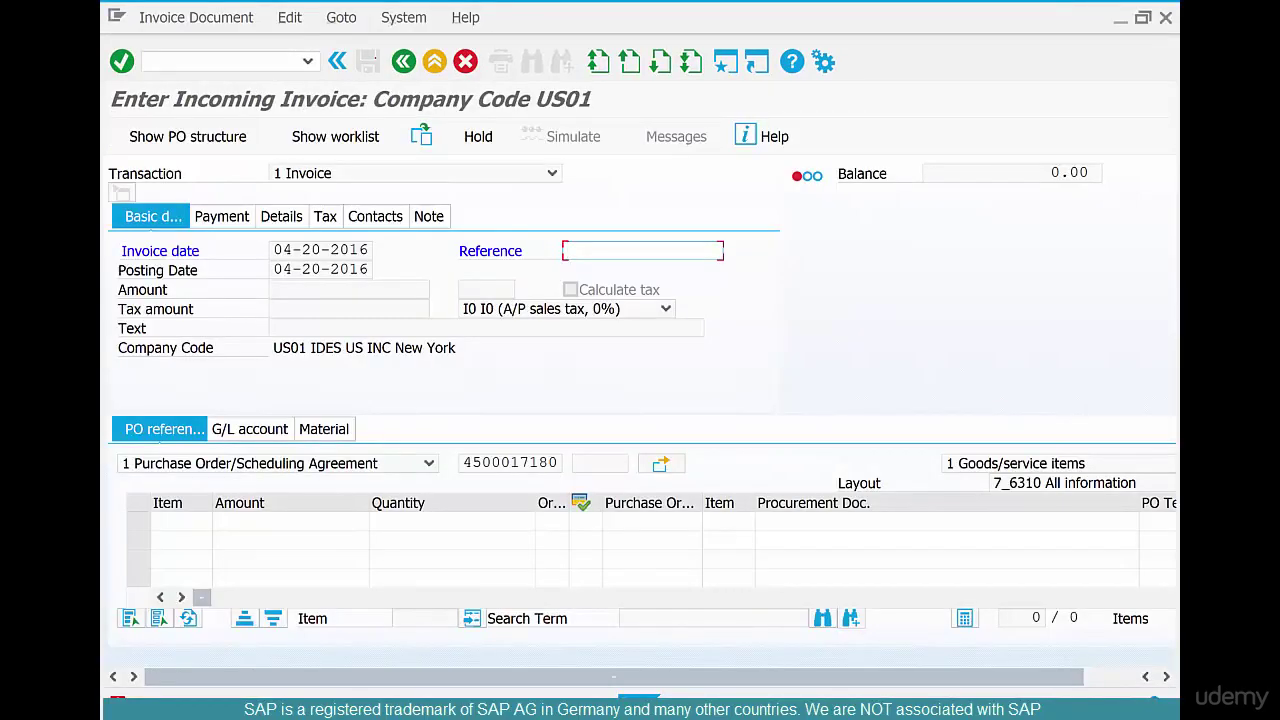
- Load the purchase order item into the incoming invoice with an amount of 400 USD and post the invoice
key("Return")
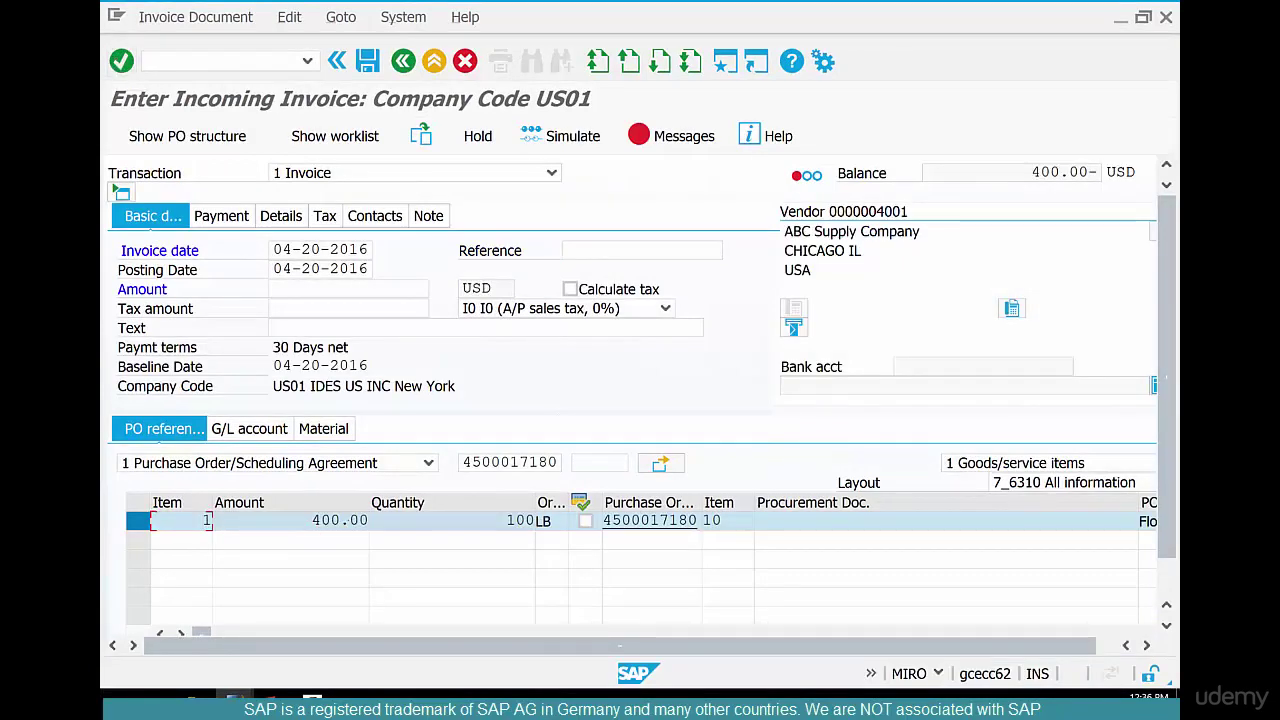
key("Tab")
left_click(301, 288)
type("400")
key("Return")
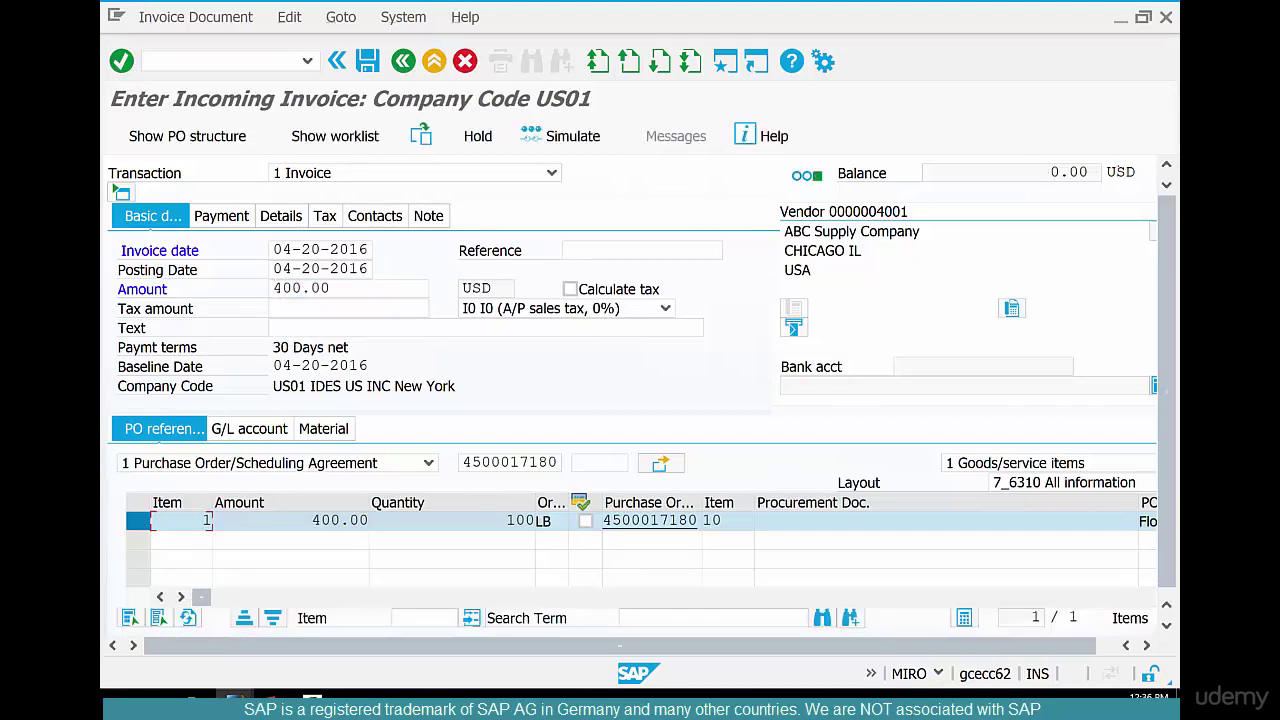
left_click_drag(1050, 172, 1104, 172)
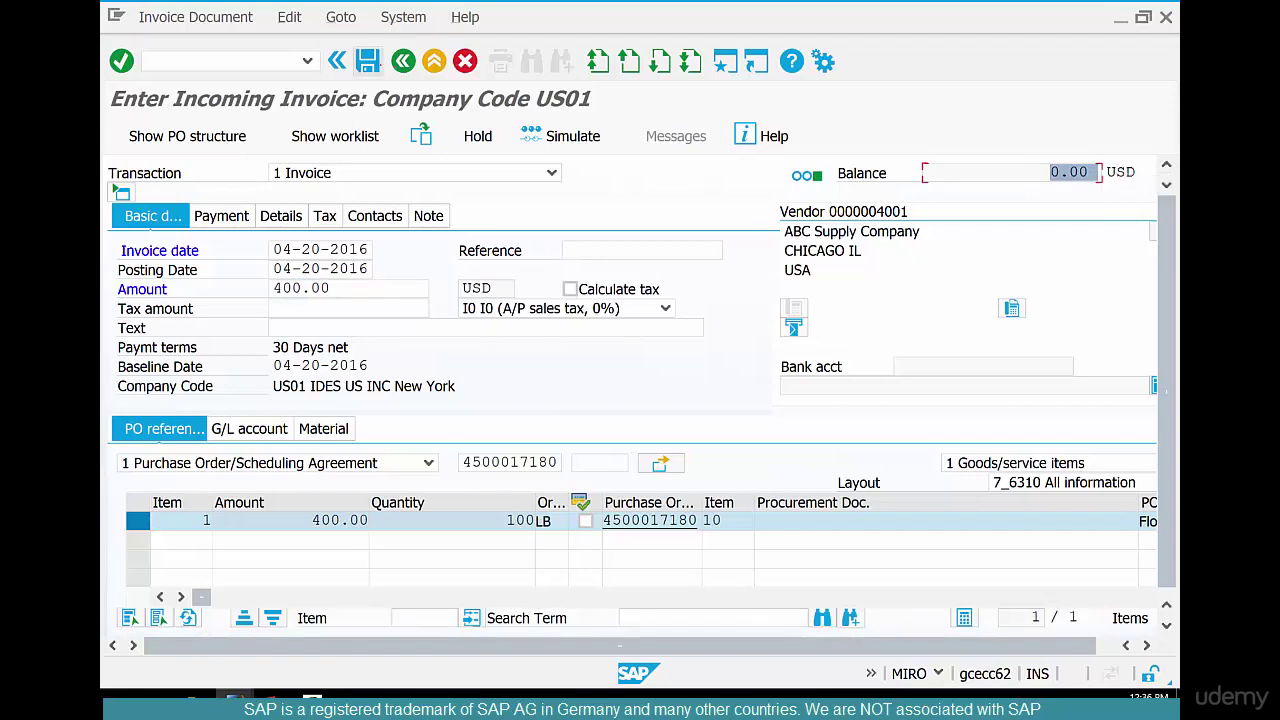
left_click(367, 61)
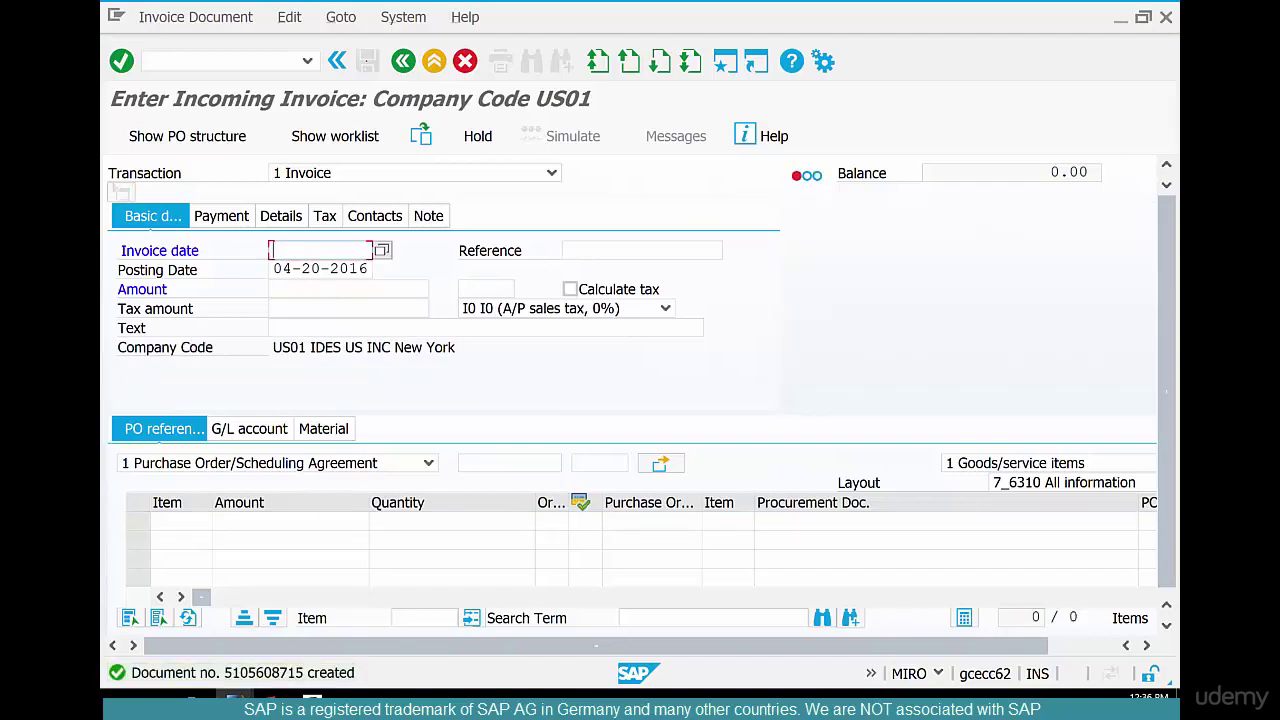
- Switch to the PowerPoint slide show and advance to the slide on creating an input tax percentage of 0%
key("alt+Tab")
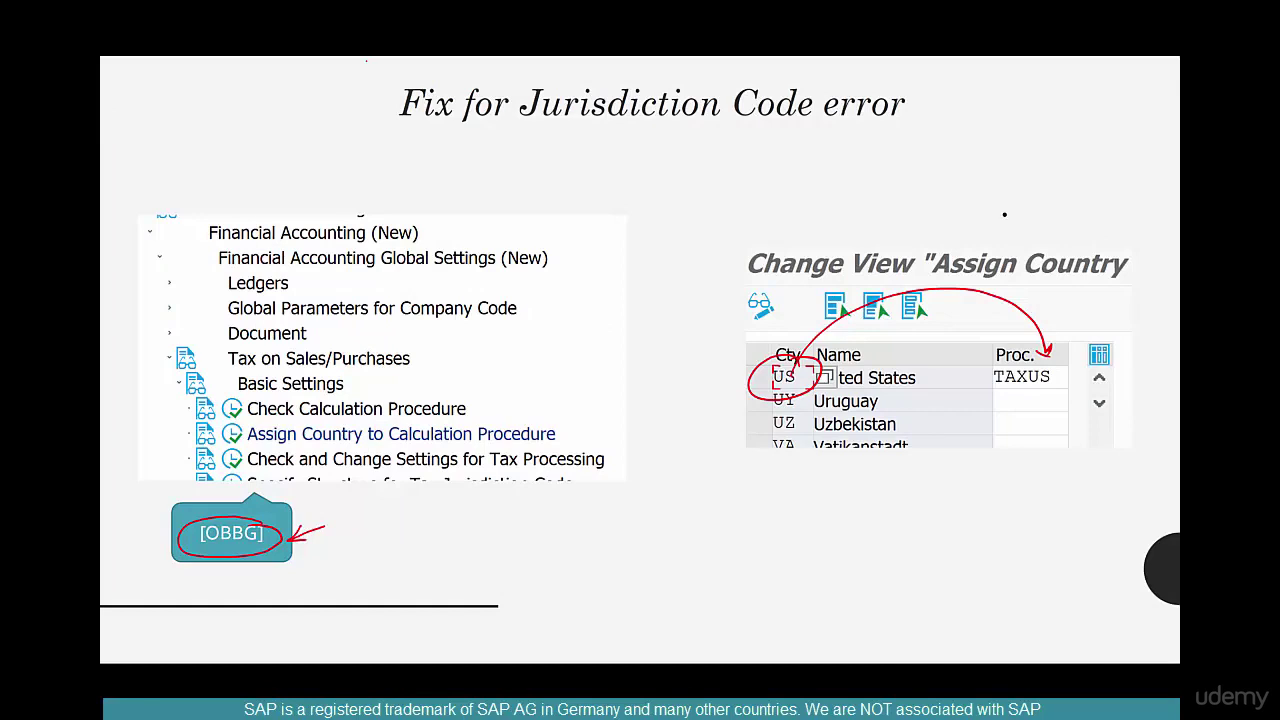
key("Right")
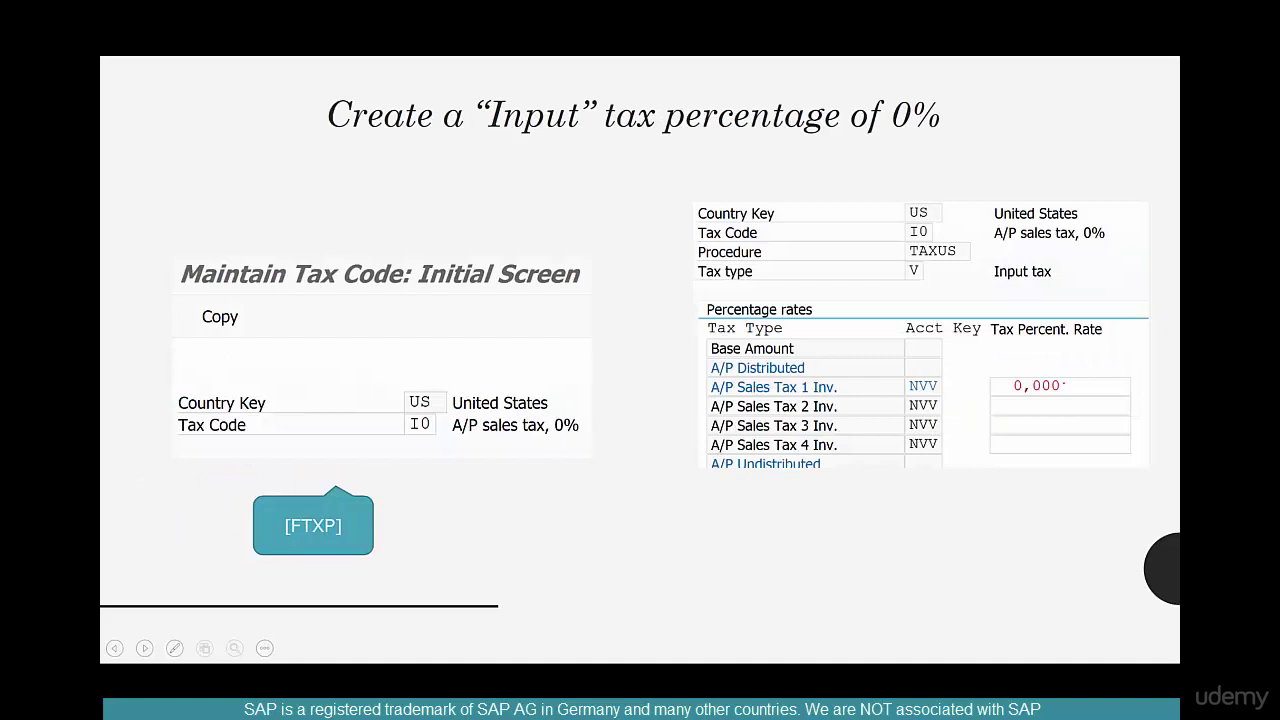